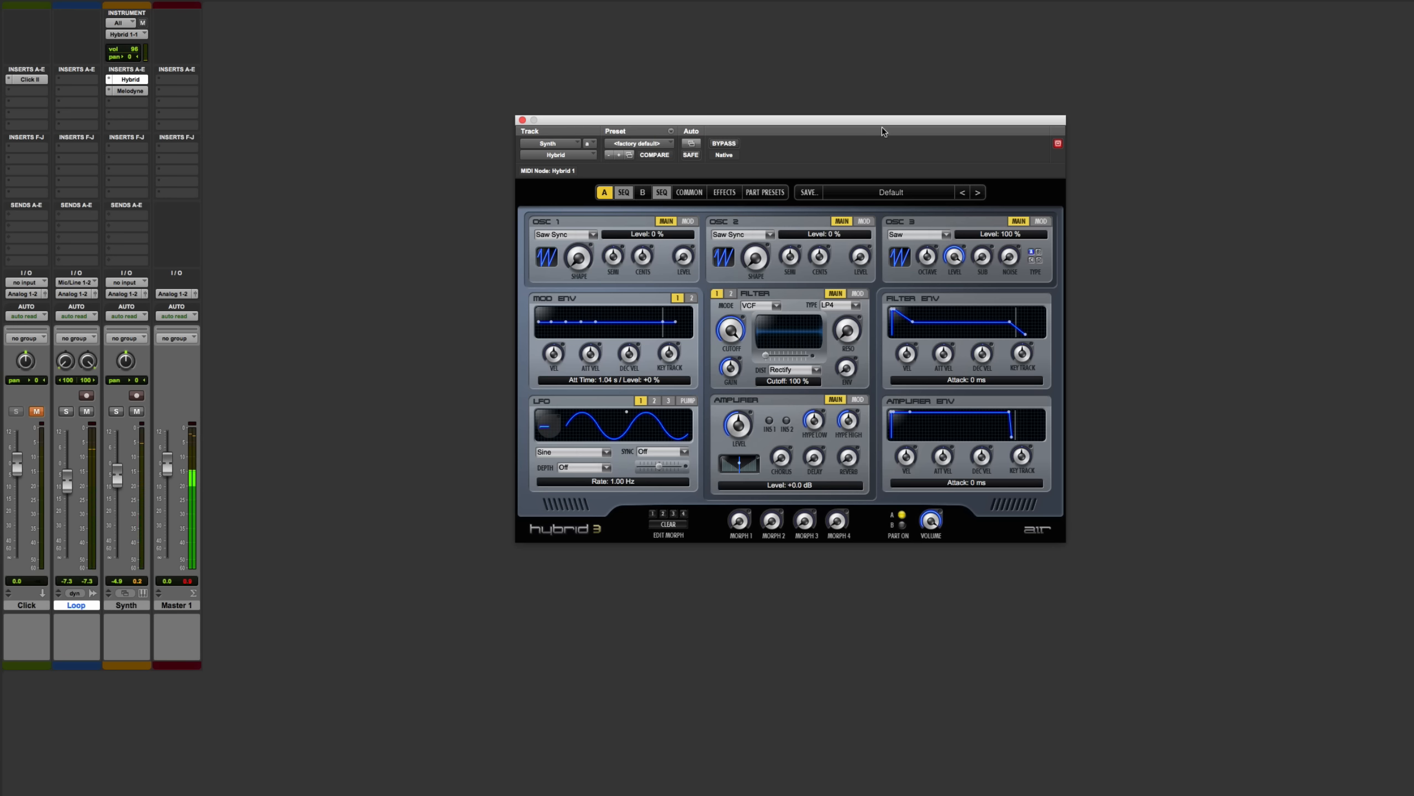
Close the Hybrid synth window, open the Synth track's Melodyne insert, and show its Sound Editor below the notes
{"action": "left_click", "coordinate": [522, 120]}
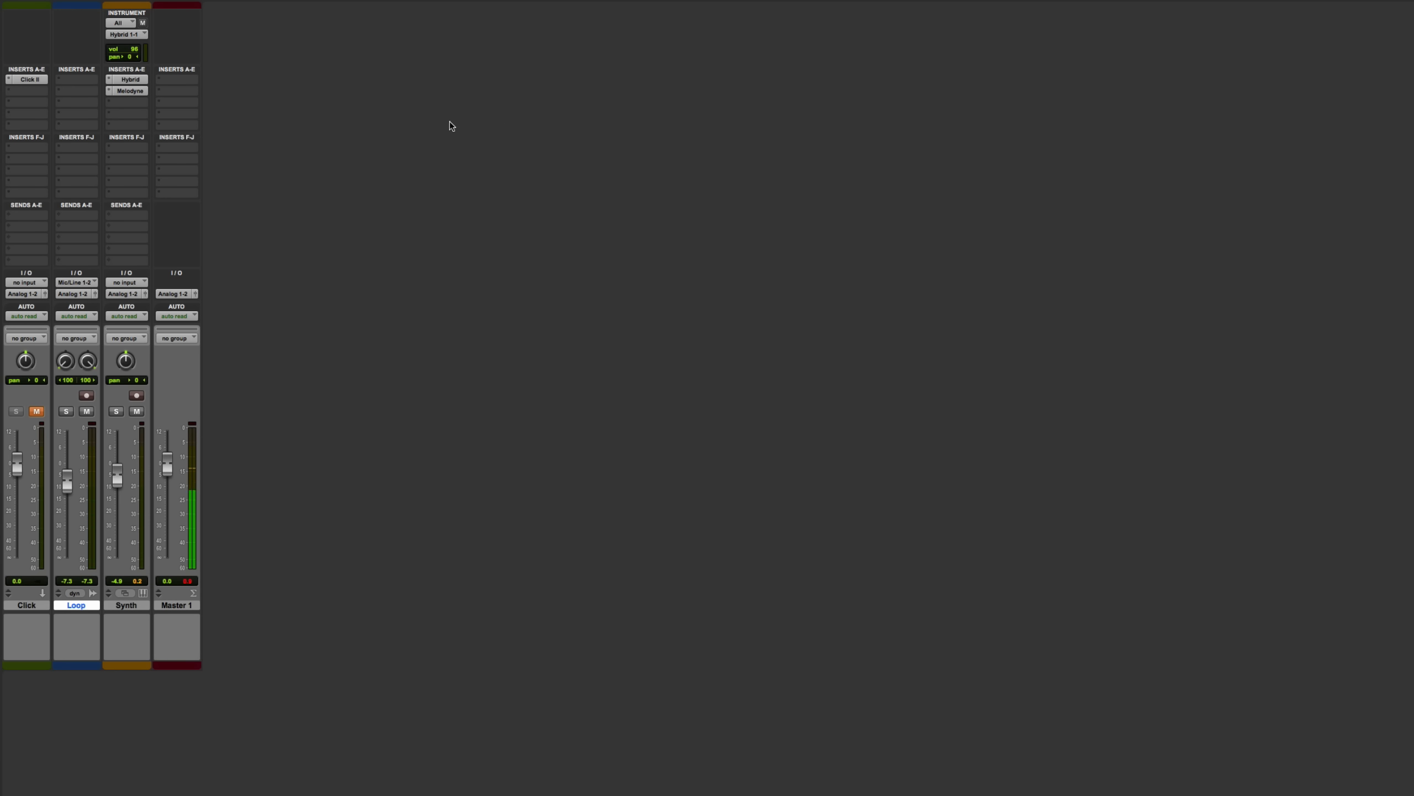
{"action": "left_click", "coordinate": [130, 90]}
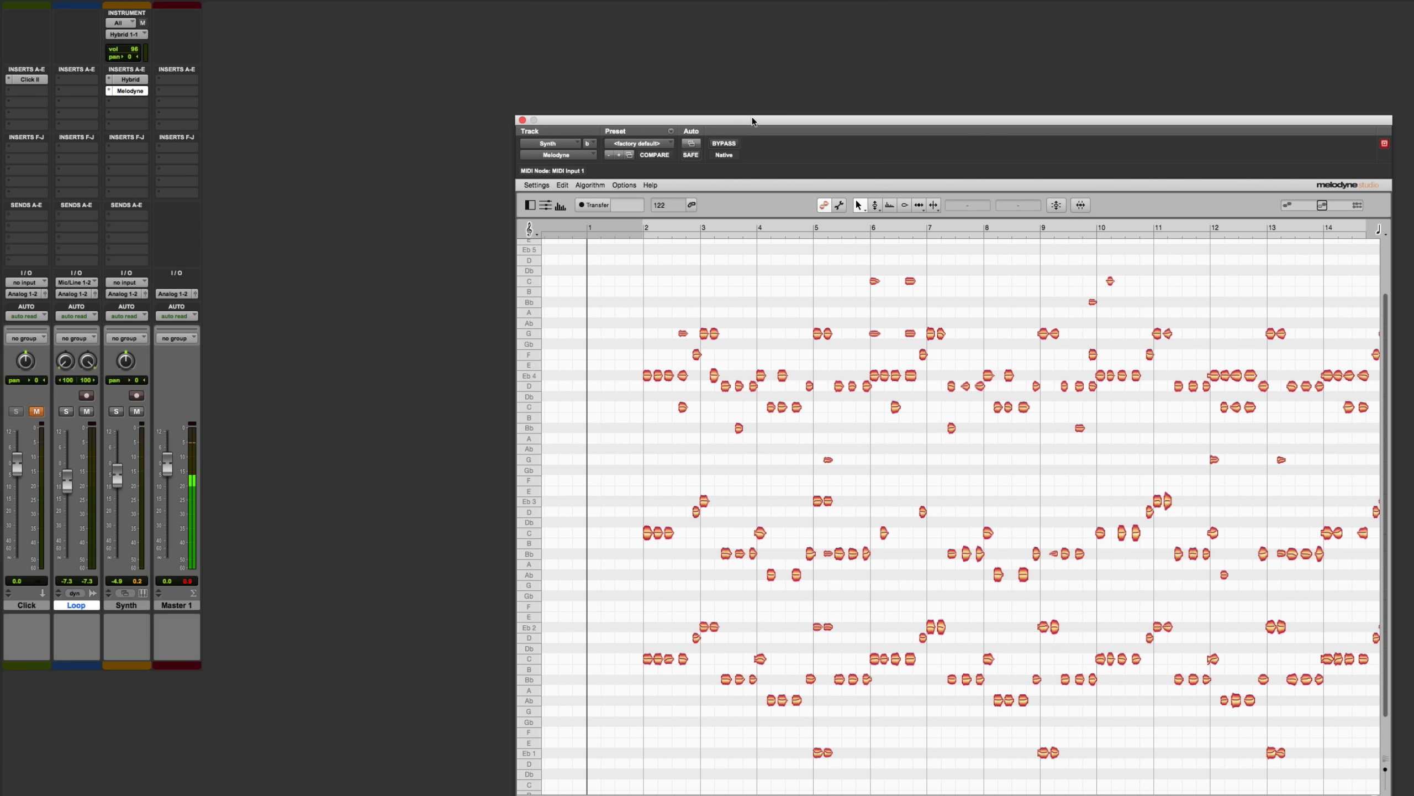
{"action": "left_click_drag", "start_coordinate": [752, 121], "coordinate": [602, 49]}
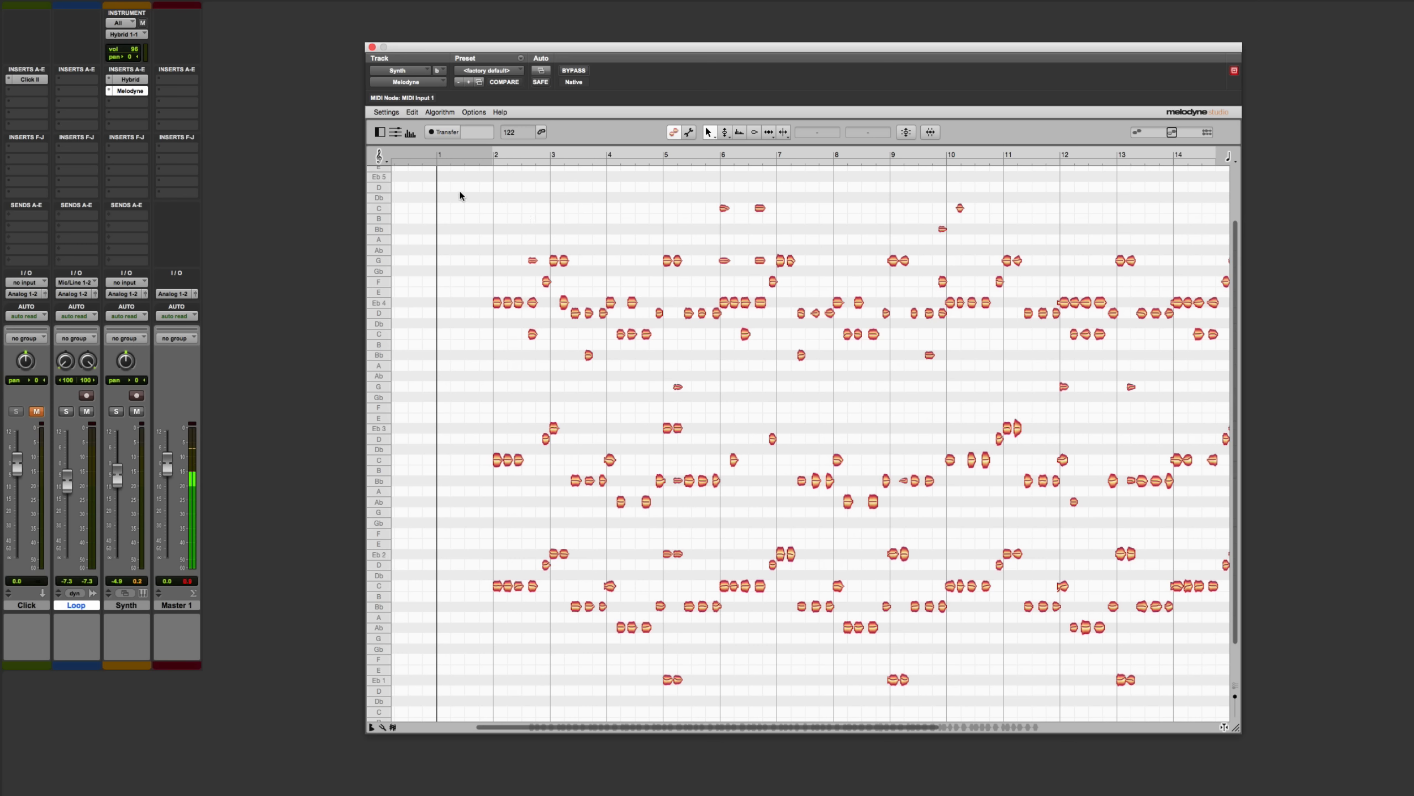
{"action": "left_click", "coordinate": [409, 134]}
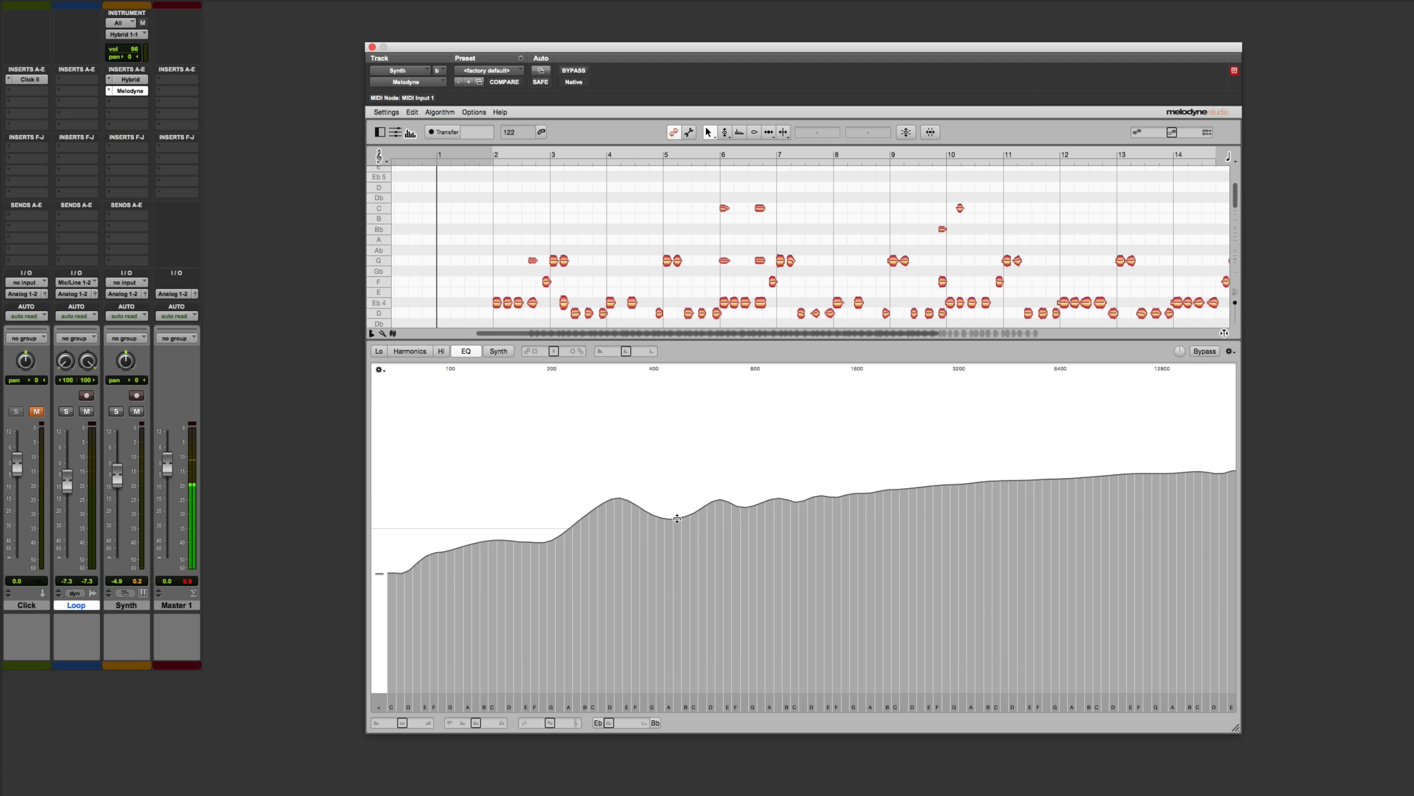
Try reshaping and boosting the EQ bands between about 450 Hz and 2.5 kHz during playback, resetting them after each attempt
{"action": "mouse_move", "coordinate": [678, 519]}
{"action": "left_mouse_down"}
{"action": "mouse_move", "coordinate": [678, 641]}
{"action": "mouse_move", "coordinate": [674, 479]}
{"action": "mouse_move", "coordinate": [679, 601]}
{"action": "mouse_move", "coordinate": [700, 604]}
{"action": "mouse_move", "coordinate": [681, 509]}
{"action": "left_mouse_up"}
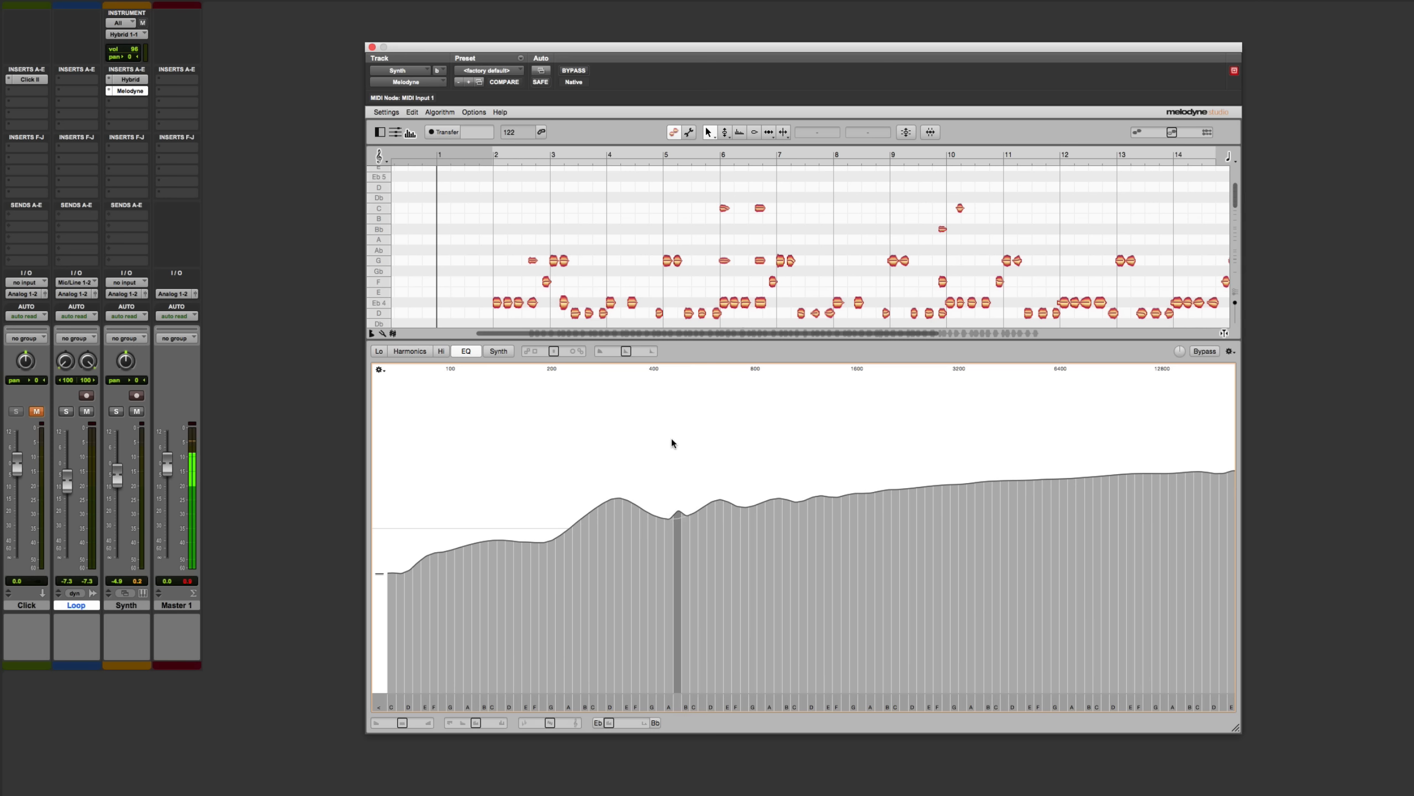
{"action": "left_click_drag", "start_coordinate": [672, 440], "coordinate": [921, 436]}
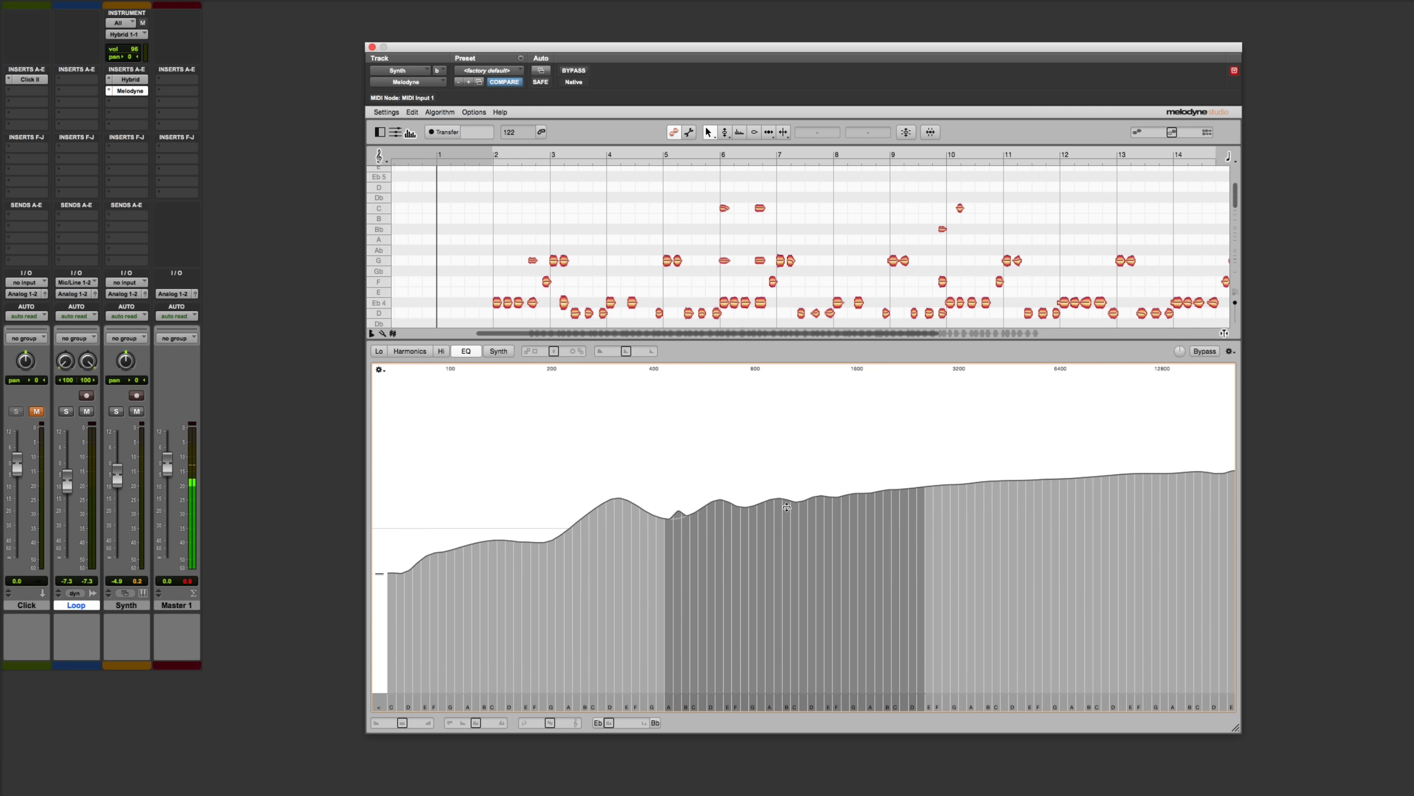
{"action": "mouse_move", "coordinate": [791, 524]}
{"action": "left_mouse_down"}
{"action": "mouse_move", "coordinate": [796, 660]}
{"action": "mouse_move", "coordinate": [802, 490]}
{"action": "mouse_move", "coordinate": [804, 527]}
{"action": "left_mouse_up"}
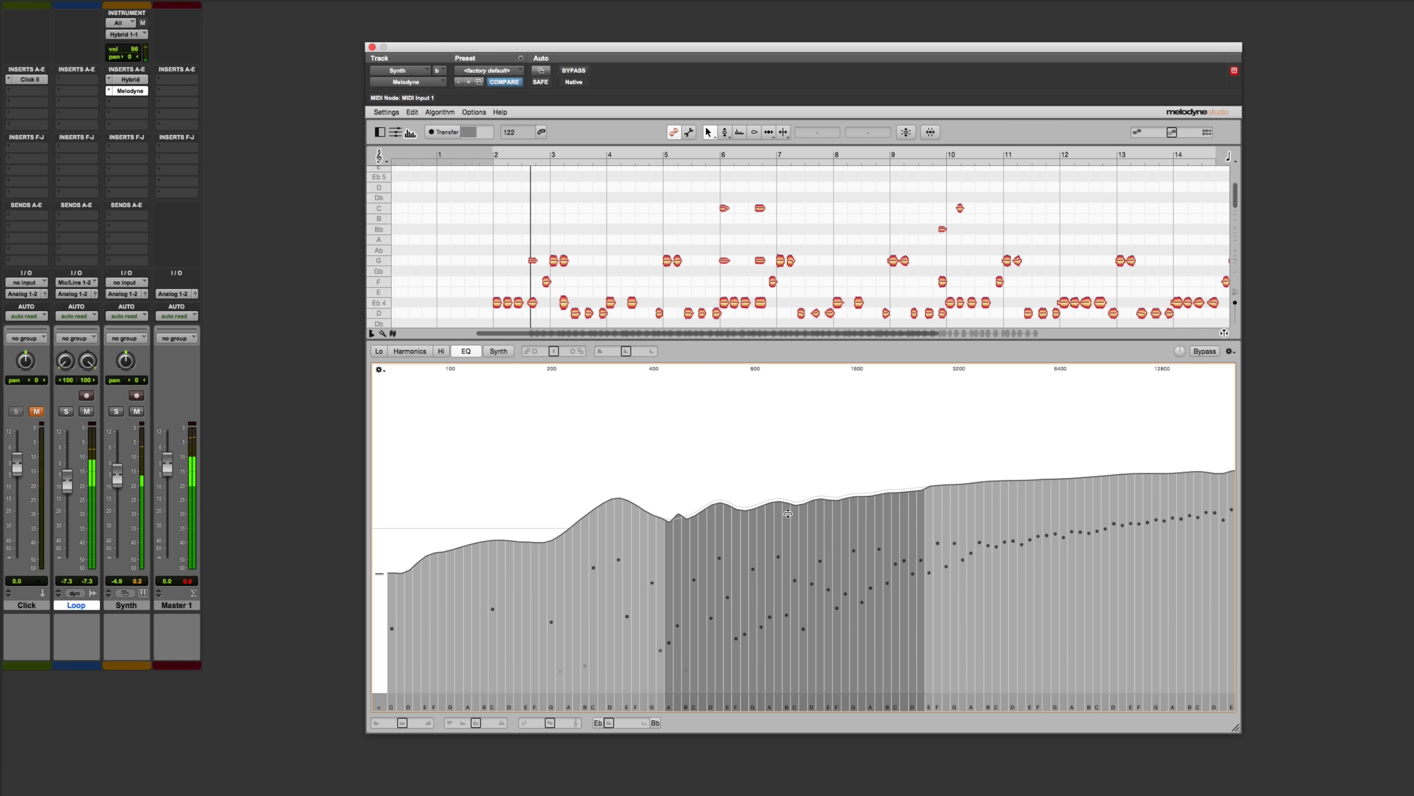
{"action": "left_click_drag", "start_coordinate": [802, 526], "coordinate": [775, 593]}
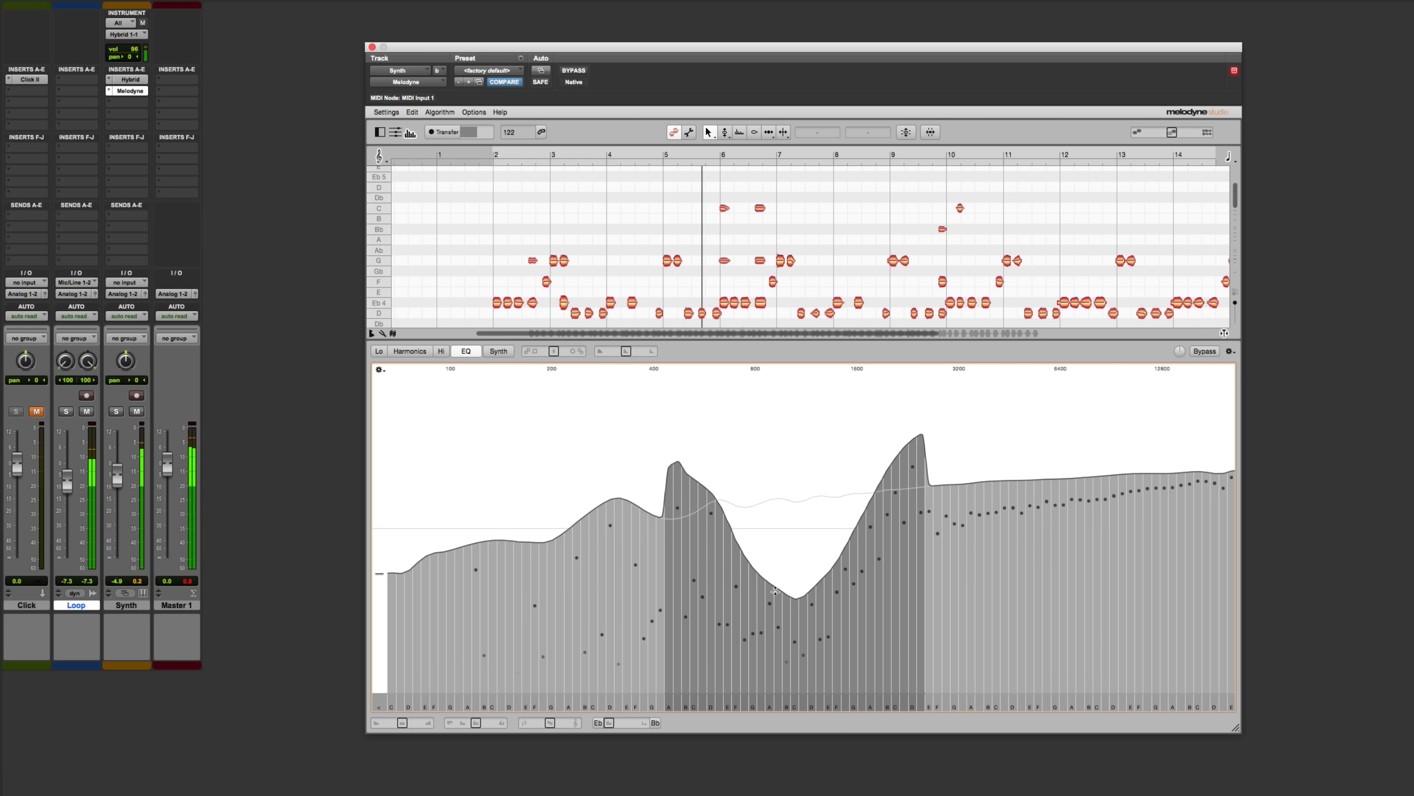
{"action": "double_click", "coordinate": [716, 504]}
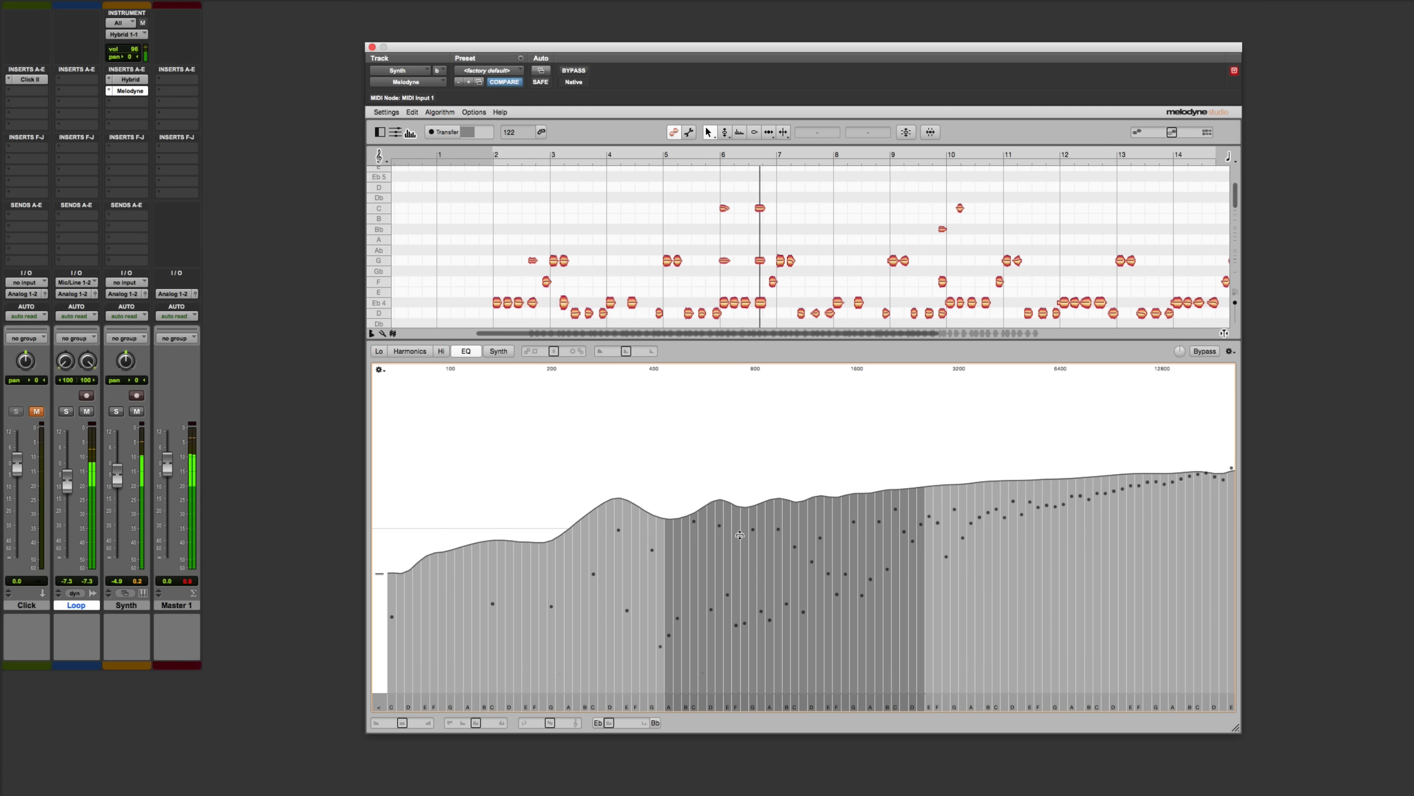
{"action": "left_click_drag", "start_coordinate": [717, 504], "coordinate": [755, 464]}
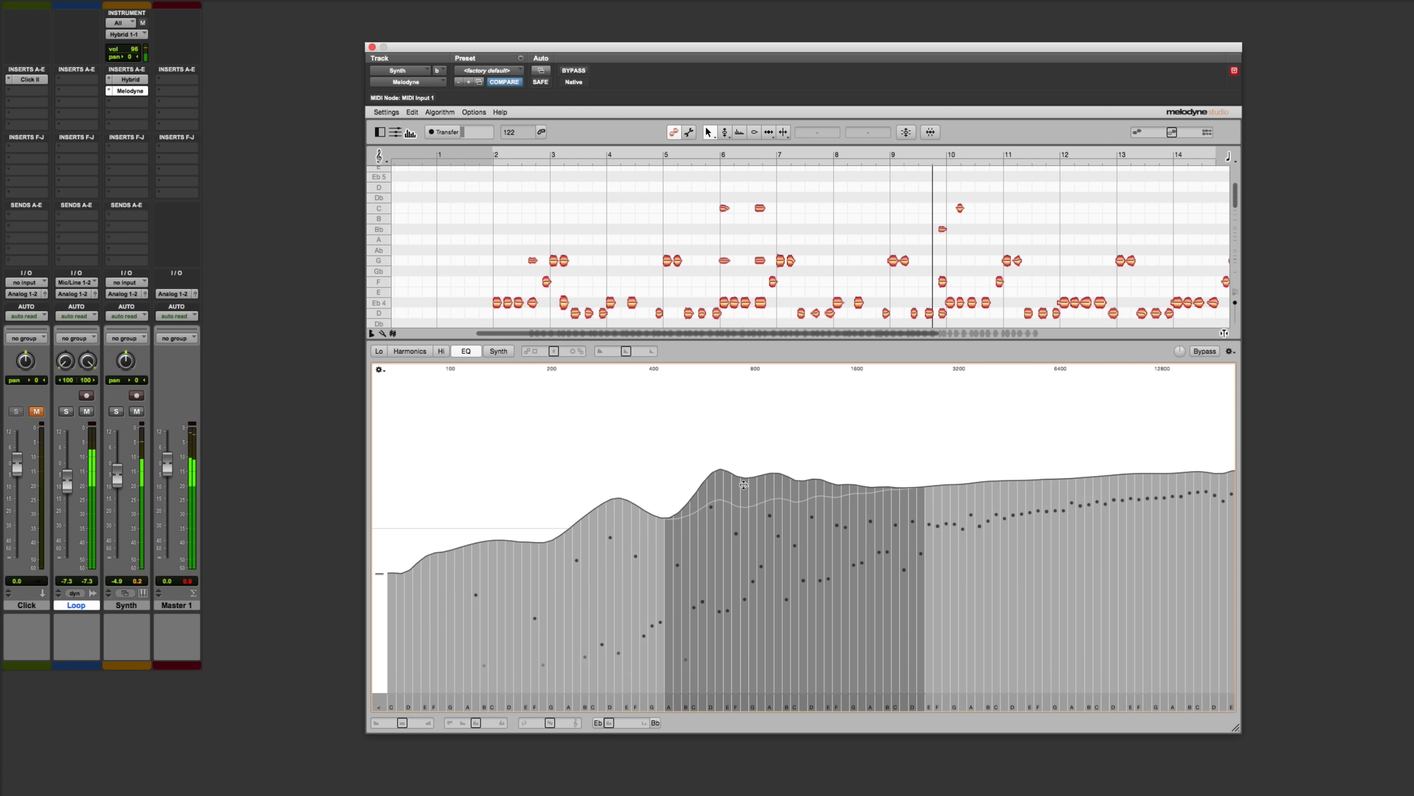
{"action": "double_click", "coordinate": [735, 494]}
Try changing the EQ bands between about 2.3 and 8 kHz as a group, and reset them
{"action": "left_click_drag", "start_coordinate": [908, 437], "coordinate": [1091, 439]}
{"action": "mouse_move", "coordinate": [1019, 479]}
{"action": "left_mouse_down"}
{"action": "mouse_move", "coordinate": [1017, 422]}
{"action": "mouse_move", "coordinate": [1000, 595]}
{"action": "mouse_move", "coordinate": [999, 469]}
{"action": "left_mouse_up"}
{"action": "double_click", "coordinate": [999, 469]}
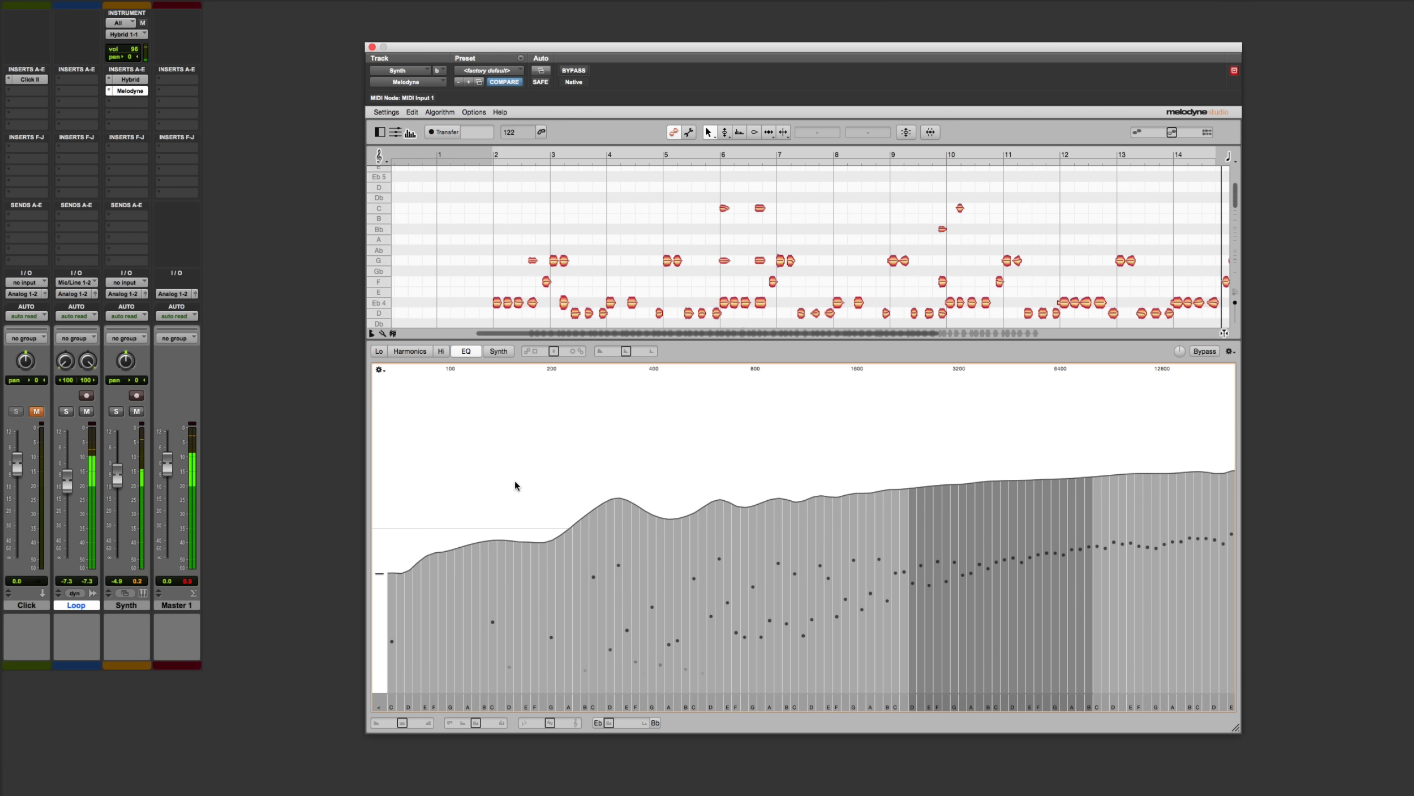
Try lowering the EQ bands between about 165 and 380 Hz during playback, and reset them
{"action": "left_click", "coordinate": [524, 464]}
{"action": "left_click_drag", "start_coordinate": [524, 467], "coordinate": [646, 470]}
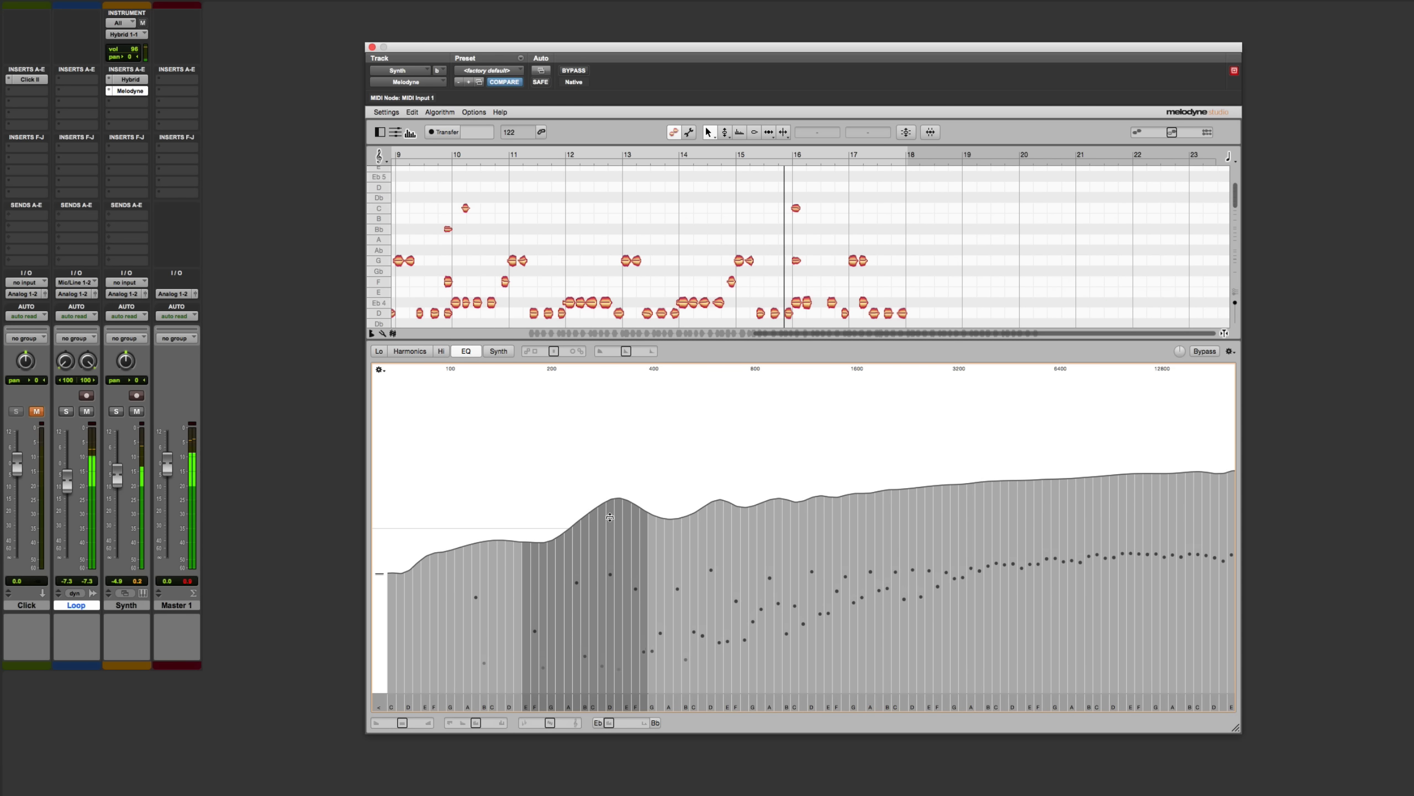
{"action": "left_click_drag", "start_coordinate": [607, 519], "coordinate": [607, 570]}
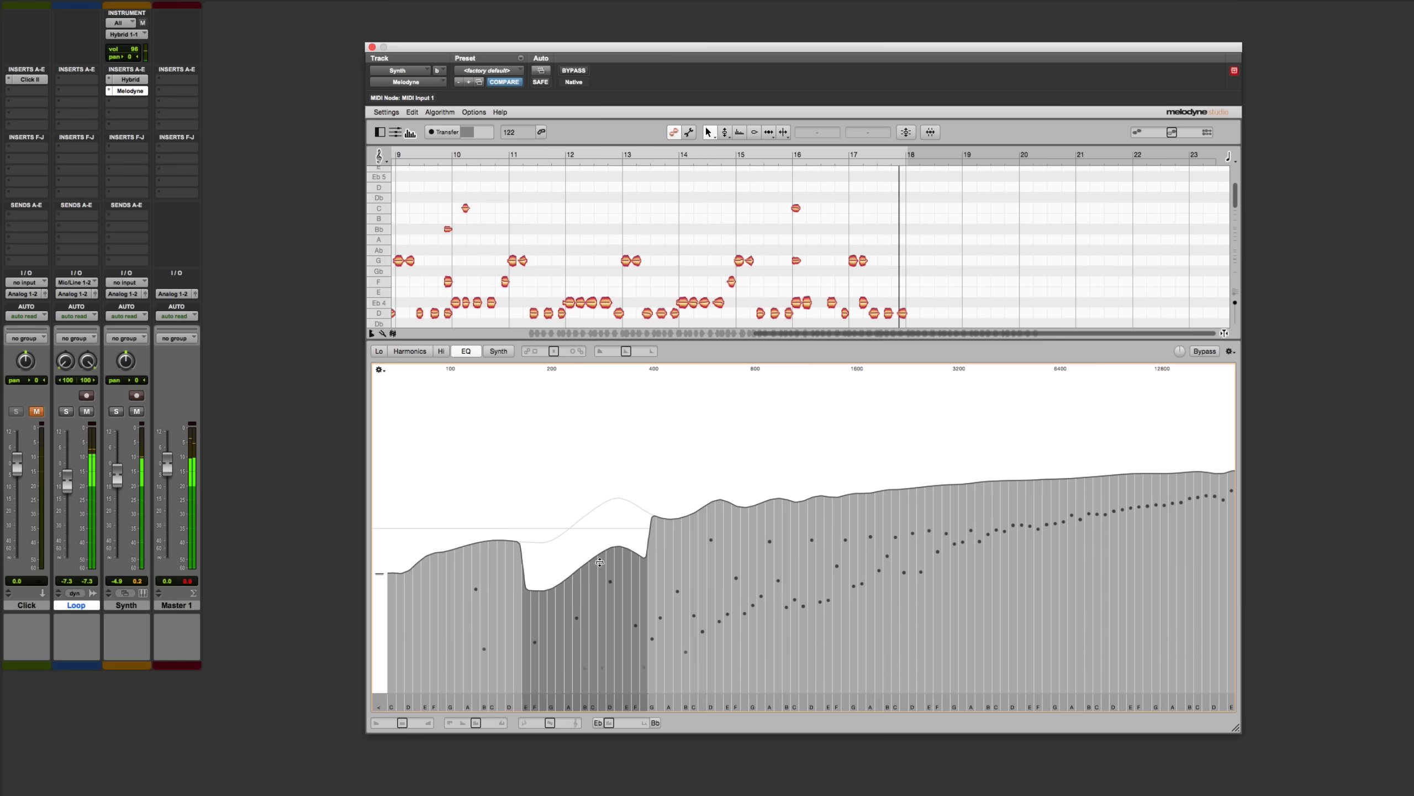
{"action": "double_click", "coordinate": [590, 503]}
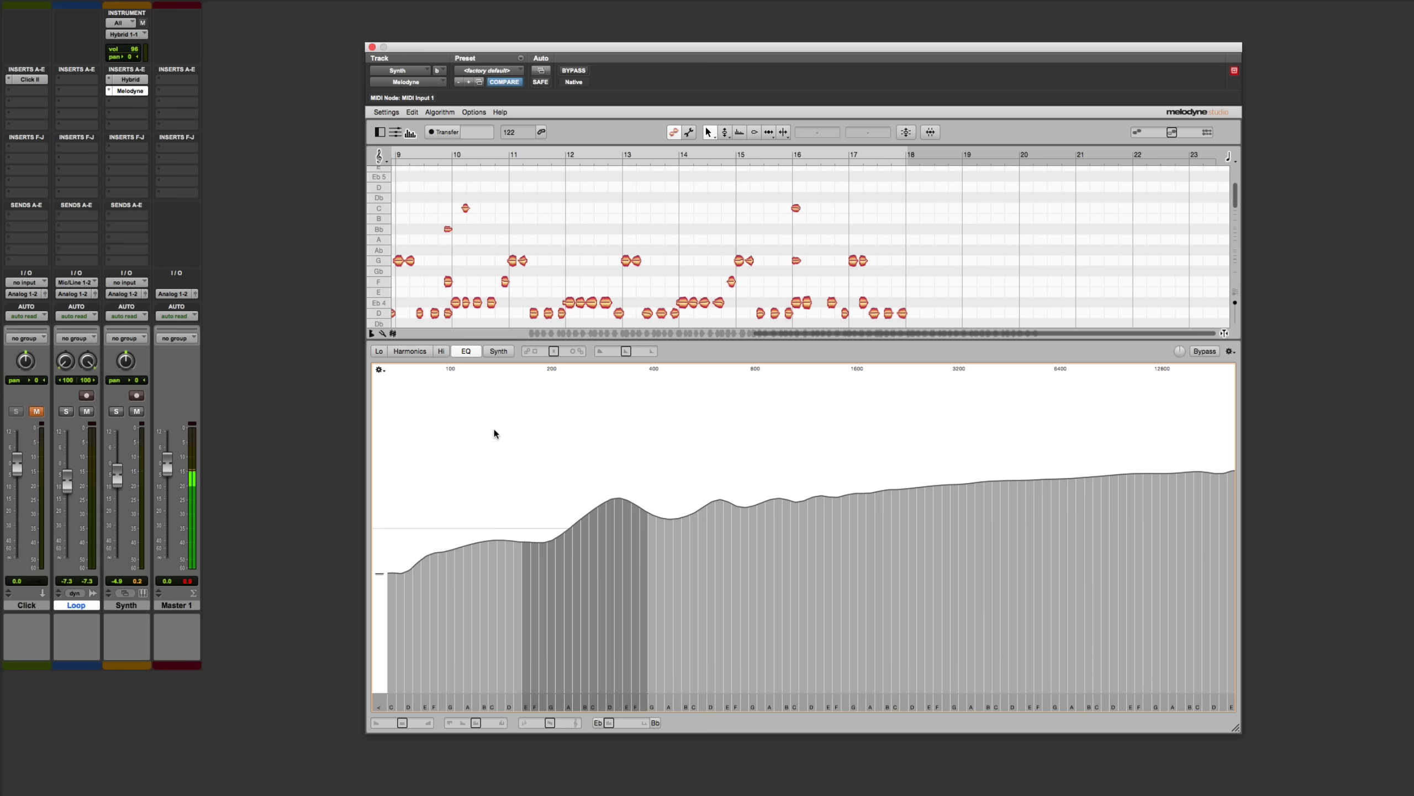
Show the Harmonics spectrum and adjust the levels of the first two harmonics while playing the track
{"action": "left_click", "coordinate": [409, 351]}
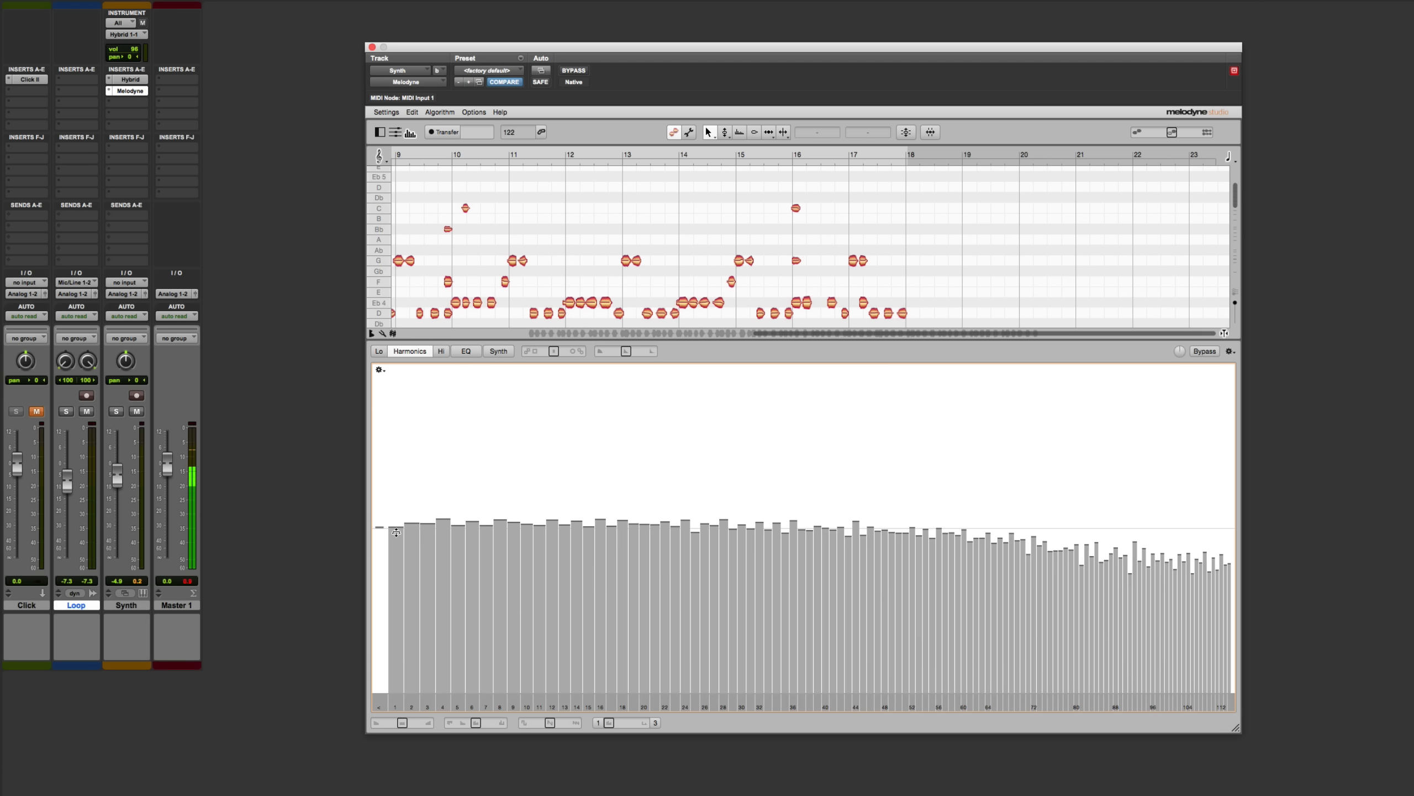
{"action": "mouse_move", "coordinate": [396, 532]}
{"action": "left_mouse_down"}
{"action": "mouse_move", "coordinate": [397, 430]}
{"action": "mouse_move", "coordinate": [391, 625]}
{"action": "mouse_move", "coordinate": [403, 521]}
{"action": "mouse_move", "coordinate": [412, 553]}
{"action": "mouse_move", "coordinate": [432, 533]}
{"action": "mouse_move", "coordinate": [412, 520]}
{"action": "left_mouse_up"}
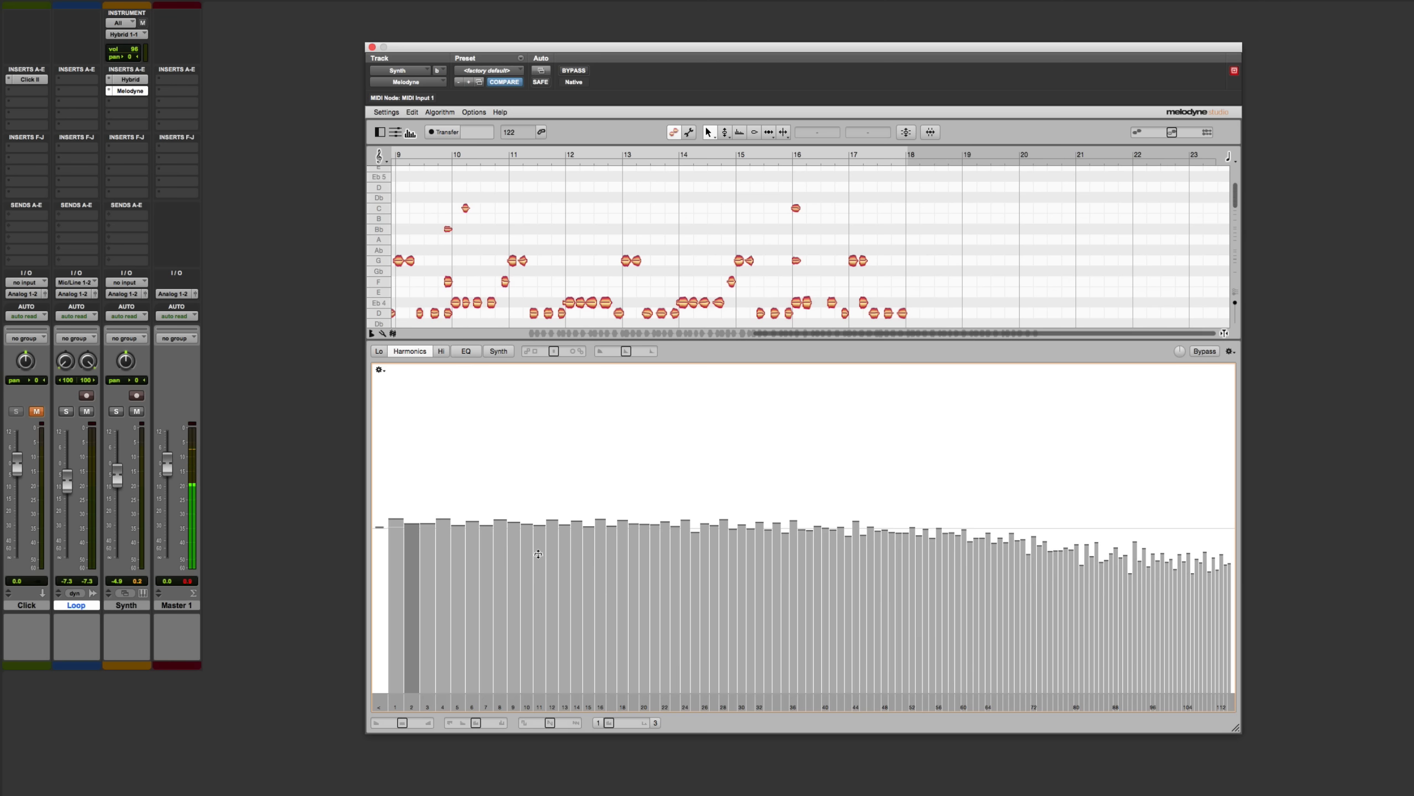
{"action": "key", "text": "space"}
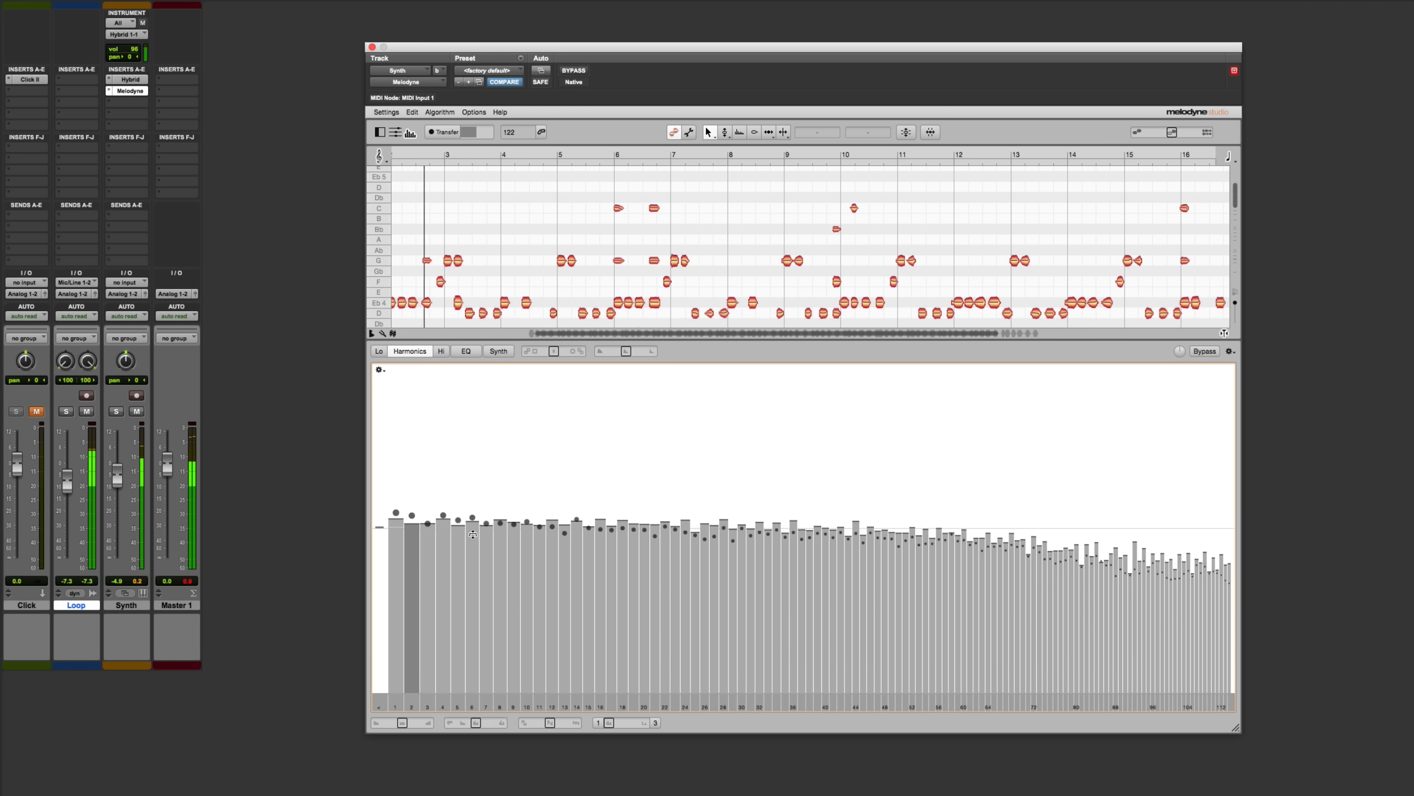
{"action": "mouse_move", "coordinate": [404, 522]}
{"action": "left_mouse_down"}
{"action": "mouse_move", "coordinate": [400, 458]}
{"action": "mouse_move", "coordinate": [401, 564]}
{"action": "mouse_move", "coordinate": [414, 515]}
{"action": "left_mouse_up"}
Select a wide range of middle harmonics and try reshaping their levels together, restoring the original levels
{"action": "left_click_drag", "start_coordinate": [523, 487], "coordinate": [580, 526]}
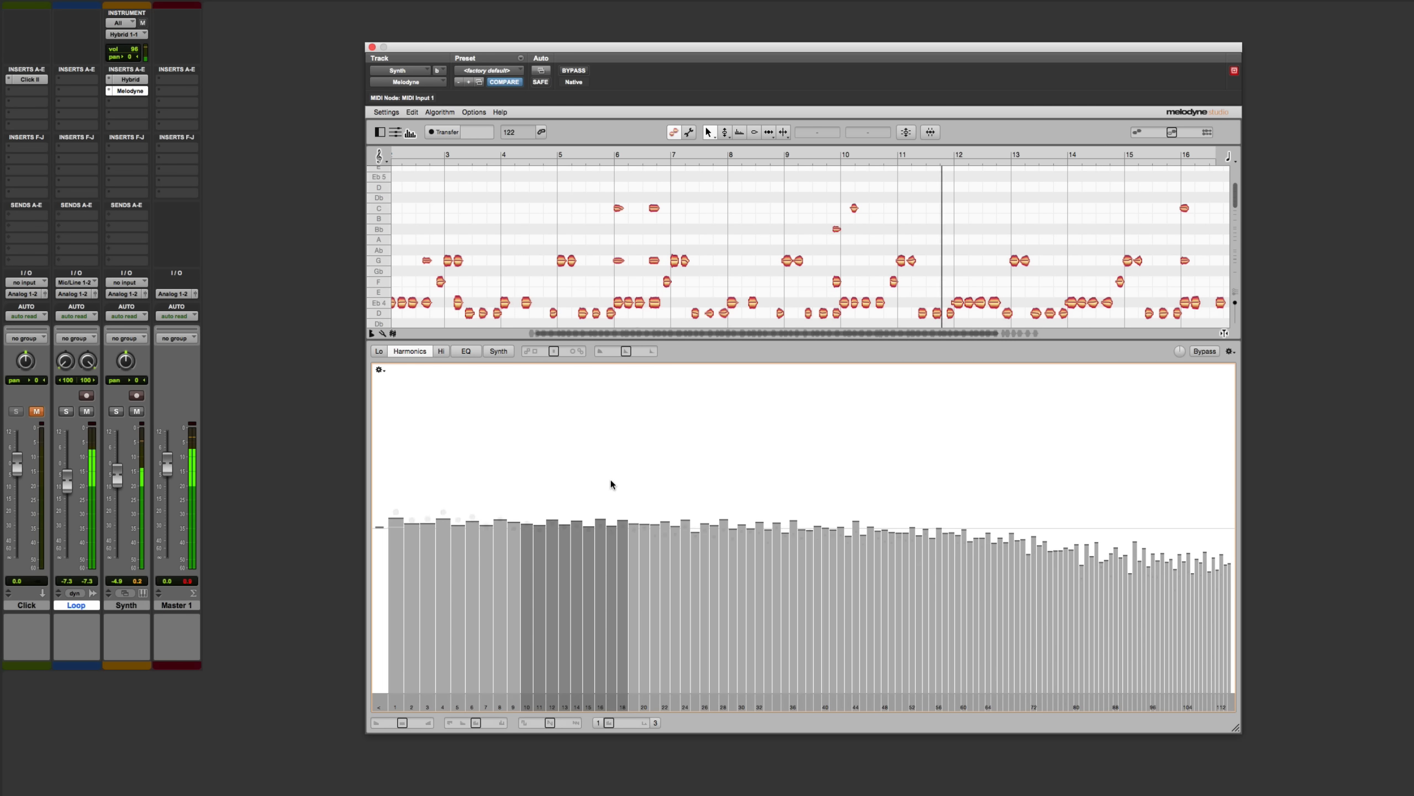
{"action": "left_click_drag", "start_coordinate": [610, 479], "coordinate": [994, 488]}
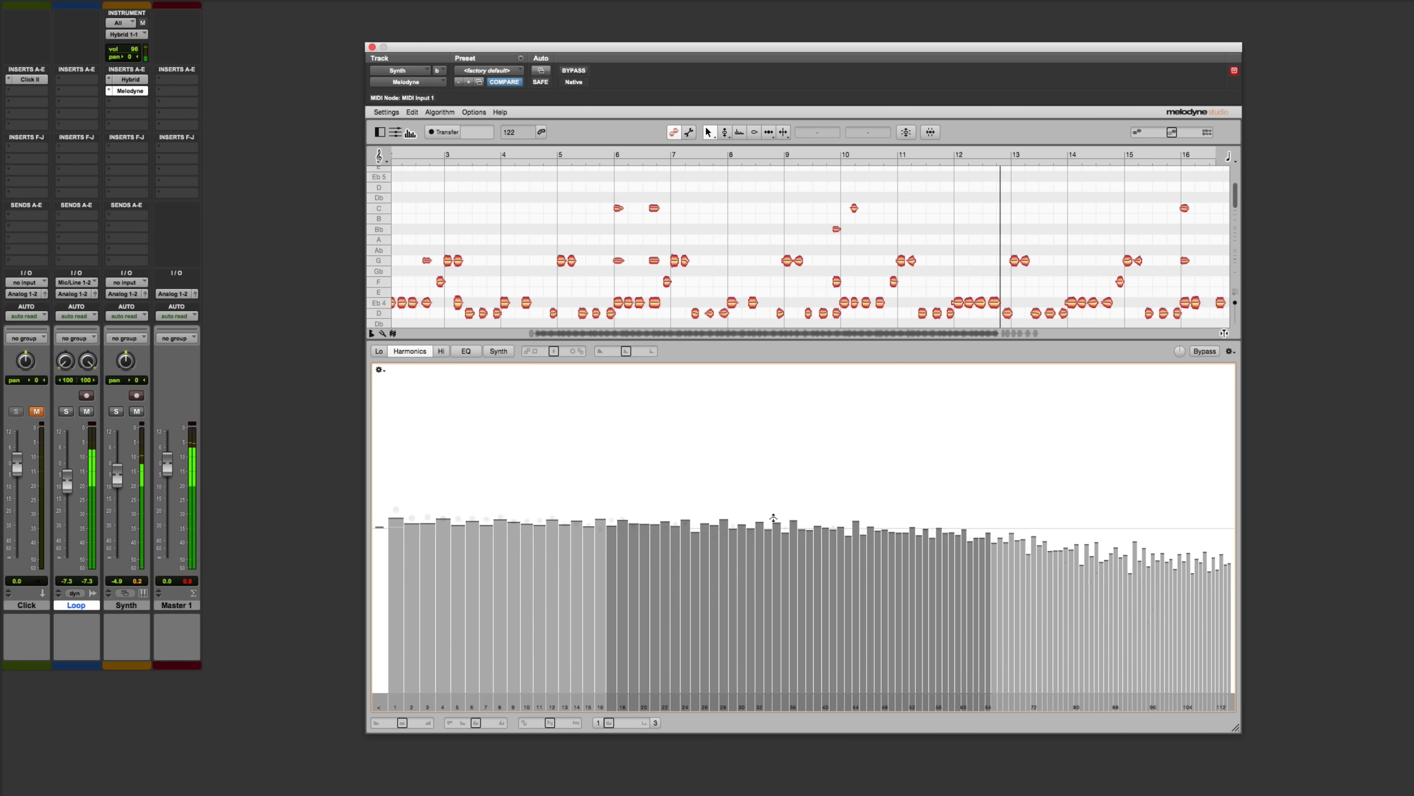
{"action": "left_click_drag", "start_coordinate": [775, 499], "coordinate": [841, 518]}
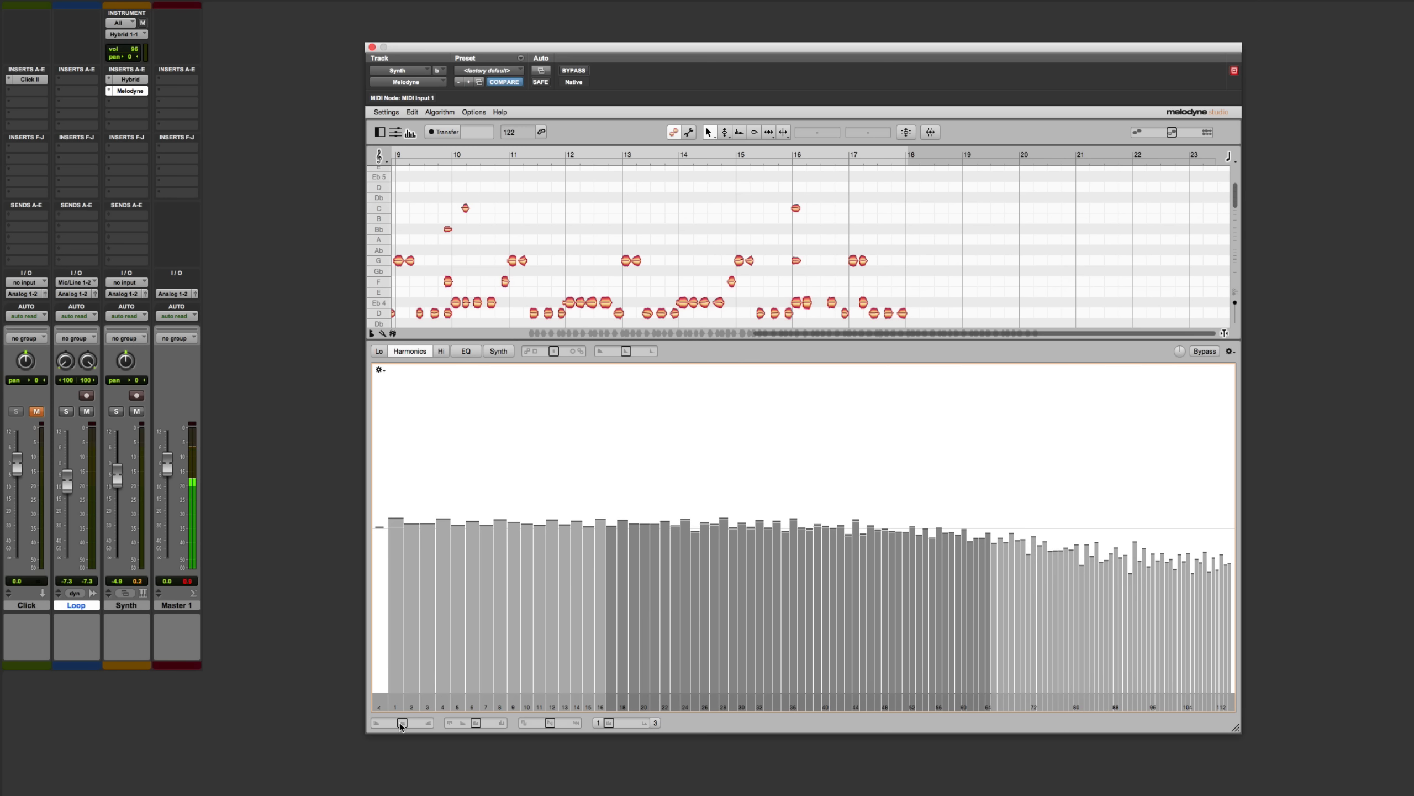
Try out the Brilliance and Contour macros on the harmonics, returning both to 0 %
{"action": "mouse_move", "coordinate": [398, 723]}
{"action": "left_mouse_down"}
{"action": "mouse_move", "coordinate": [419, 724]}
{"action": "mouse_move", "coordinate": [387, 724]}
{"action": "left_mouse_up"}
{"action": "left_click_drag", "start_coordinate": [383, 723], "coordinate": [402, 723]}
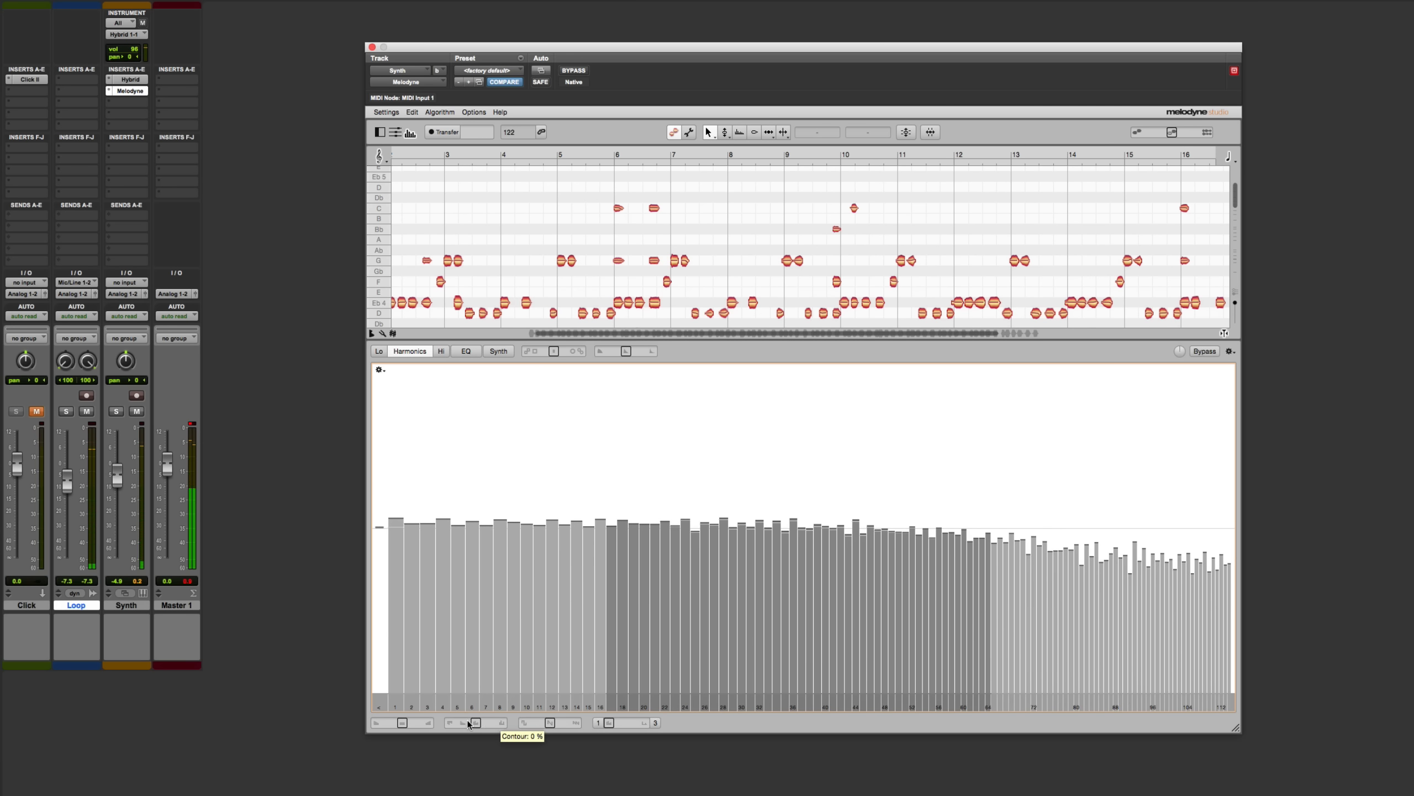
{"action": "left_click_drag", "start_coordinate": [489, 723], "coordinate": [497, 723]}
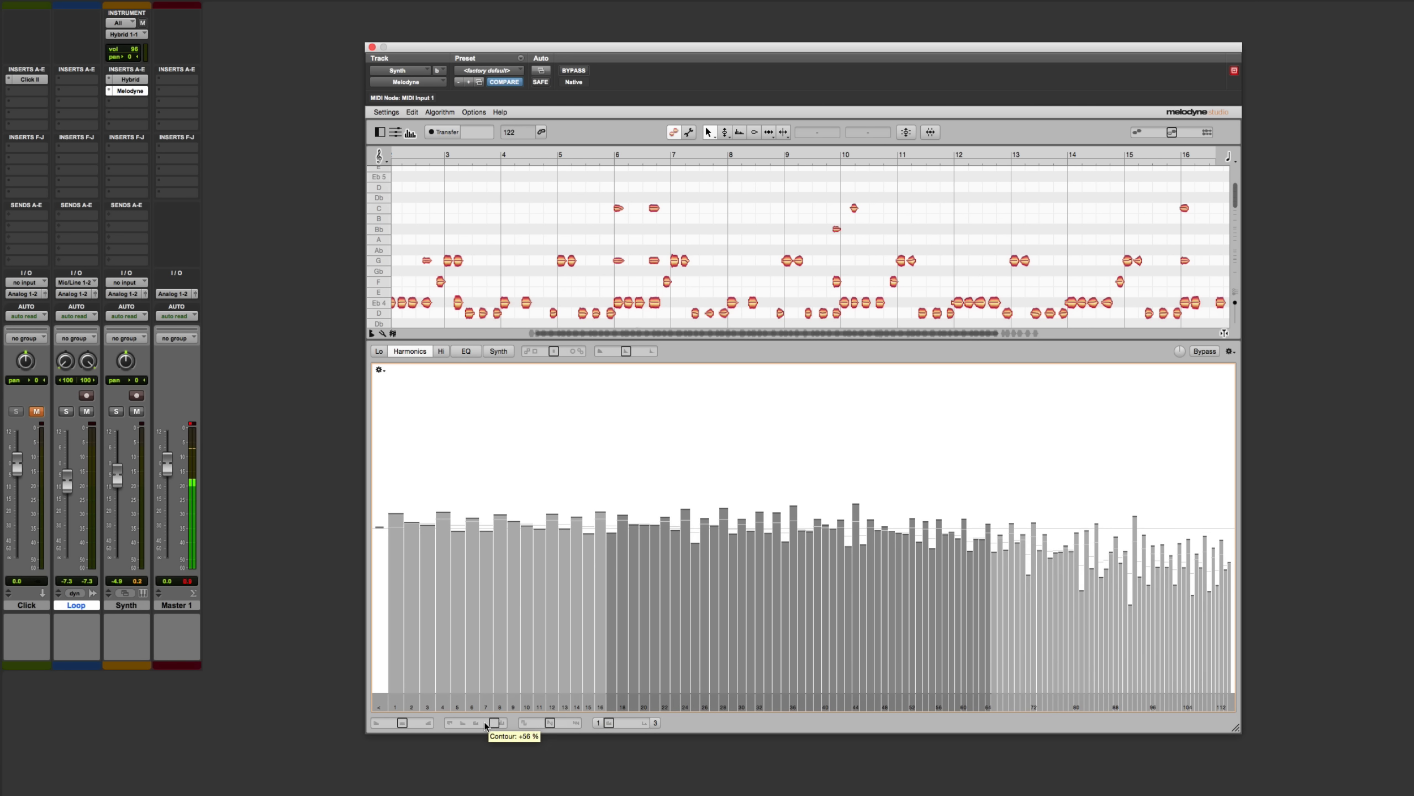
{"action": "mouse_move", "coordinate": [485, 723]}
{"action": "left_mouse_down"}
{"action": "mouse_move", "coordinate": [453, 724]}
{"action": "mouse_move", "coordinate": [502, 723]}
{"action": "mouse_move", "coordinate": [476, 724]}
{"action": "left_mouse_up"}
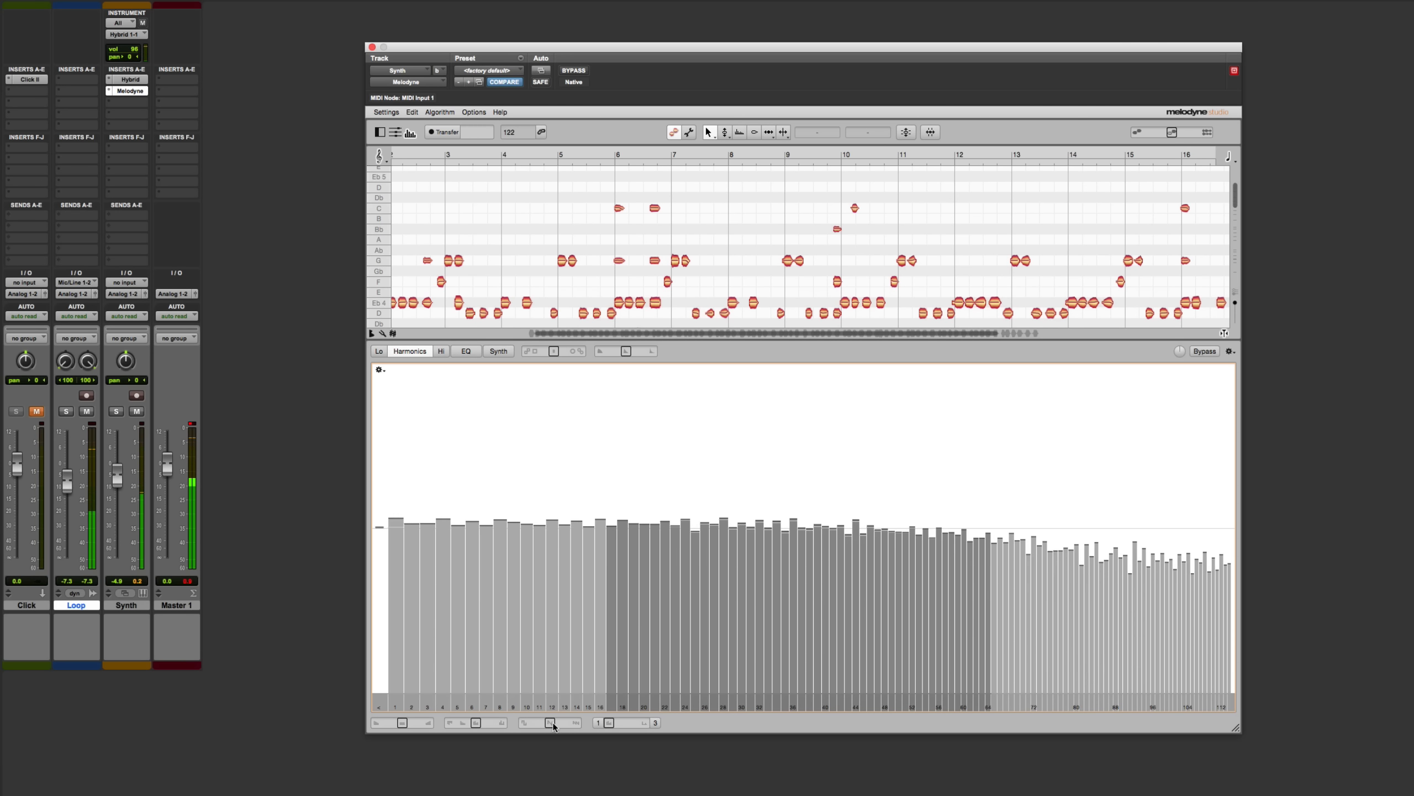
Try out the Odd/Even and Comb macros on the harmonics during playback, resetting both to their defaults
{"action": "mouse_move", "coordinate": [552, 723]}
{"action": "left_mouse_down"}
{"action": "mouse_move", "coordinate": [525, 727]}
{"action": "mouse_move", "coordinate": [583, 726]}
{"action": "mouse_move", "coordinate": [518, 727]}
{"action": "mouse_move", "coordinate": [576, 724]}
{"action": "mouse_move", "coordinate": [549, 724]}
{"action": "left_mouse_up"}
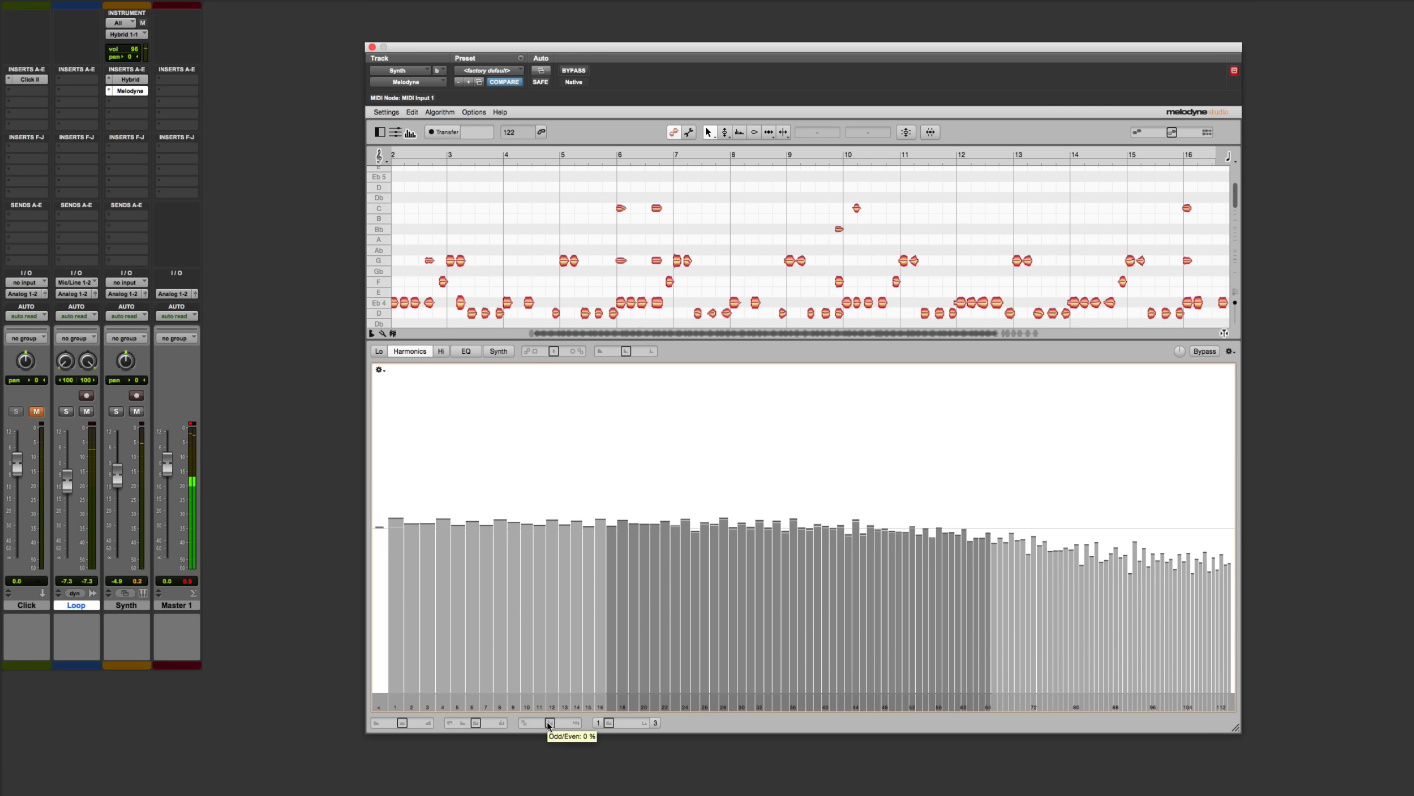
{"action": "mouse_move", "coordinate": [536, 725]}
{"action": "left_mouse_down"}
{"action": "mouse_move", "coordinate": [505, 727]}
{"action": "mouse_move", "coordinate": [549, 723]}
{"action": "left_mouse_up"}
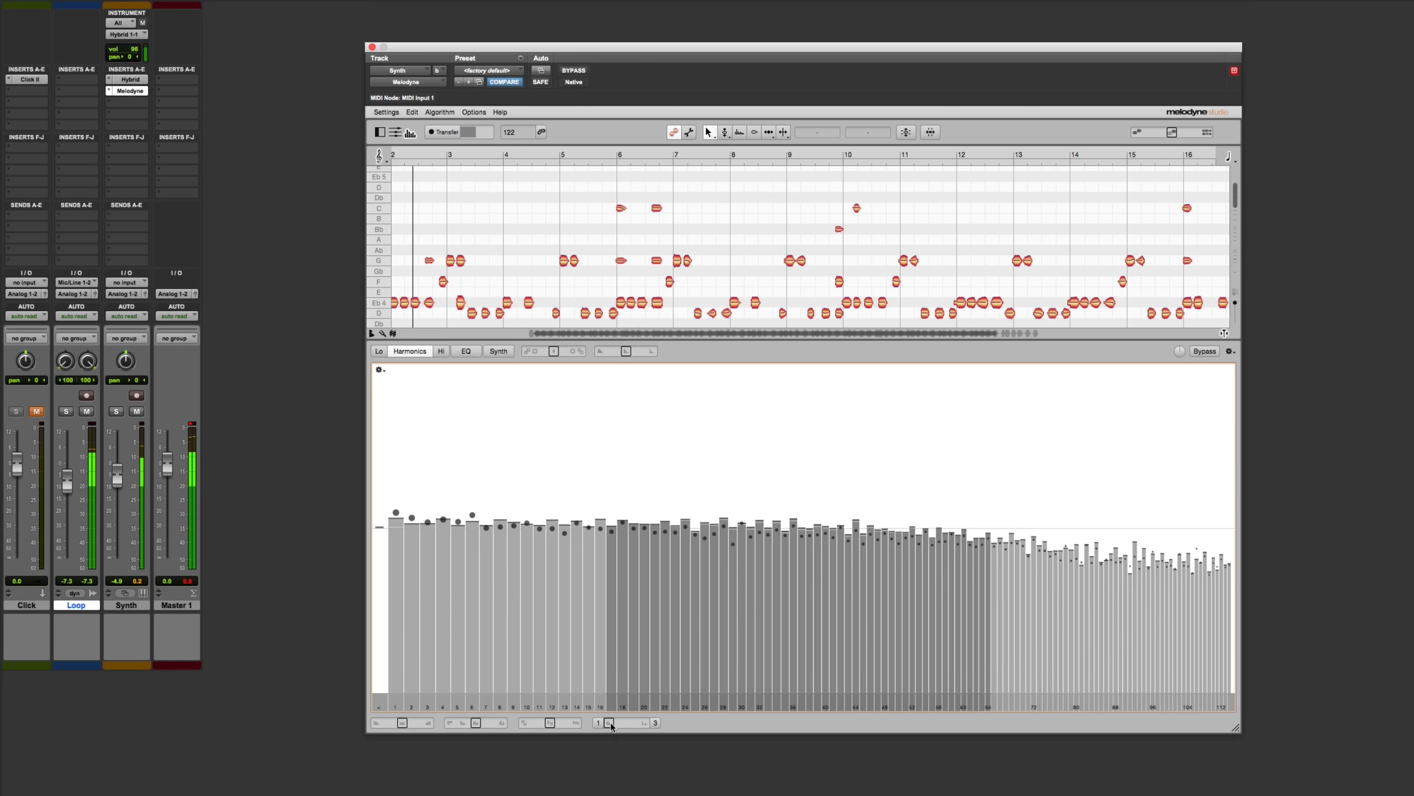
{"action": "left_click_drag", "start_coordinate": [609, 722], "coordinate": [551, 724]}
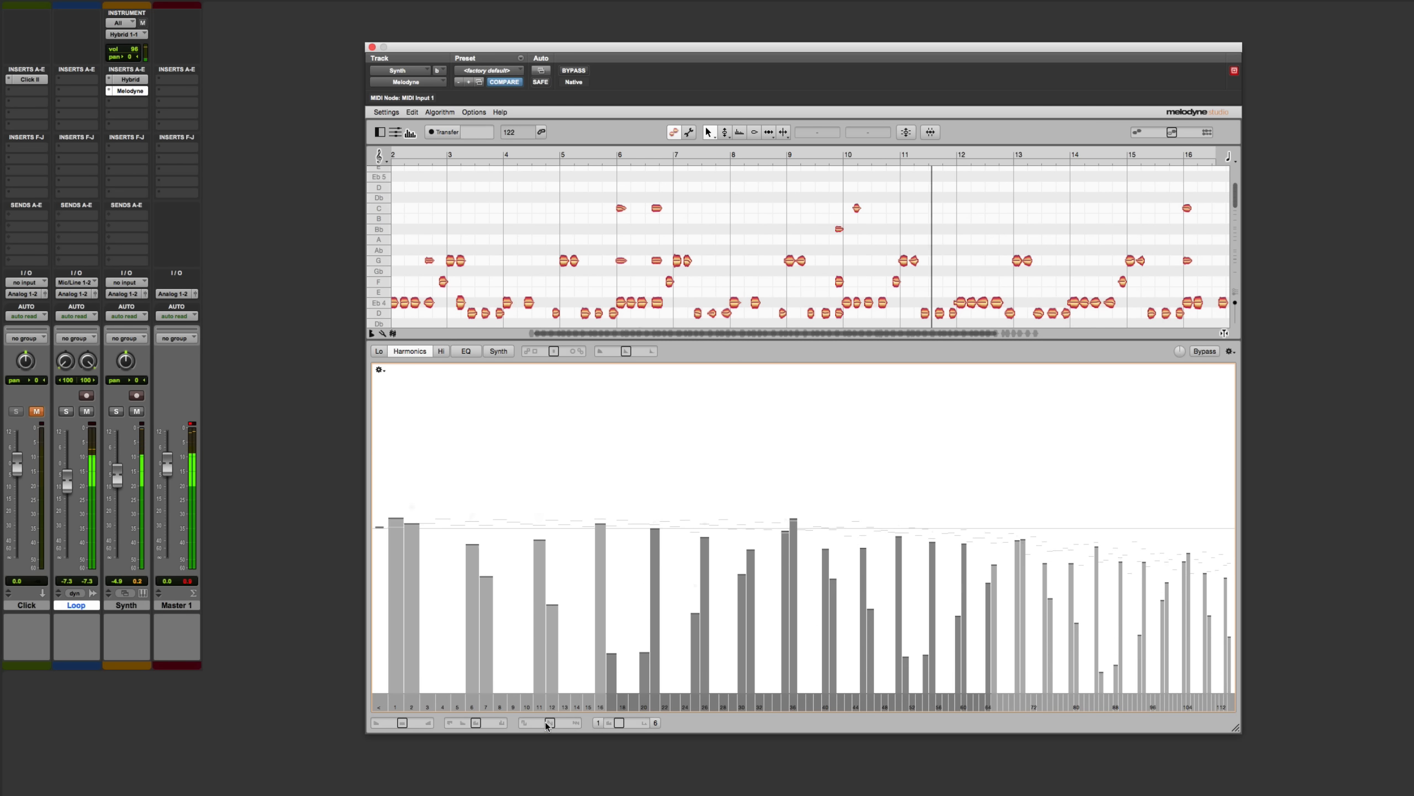
{"action": "double_click", "coordinate": [619, 724]}
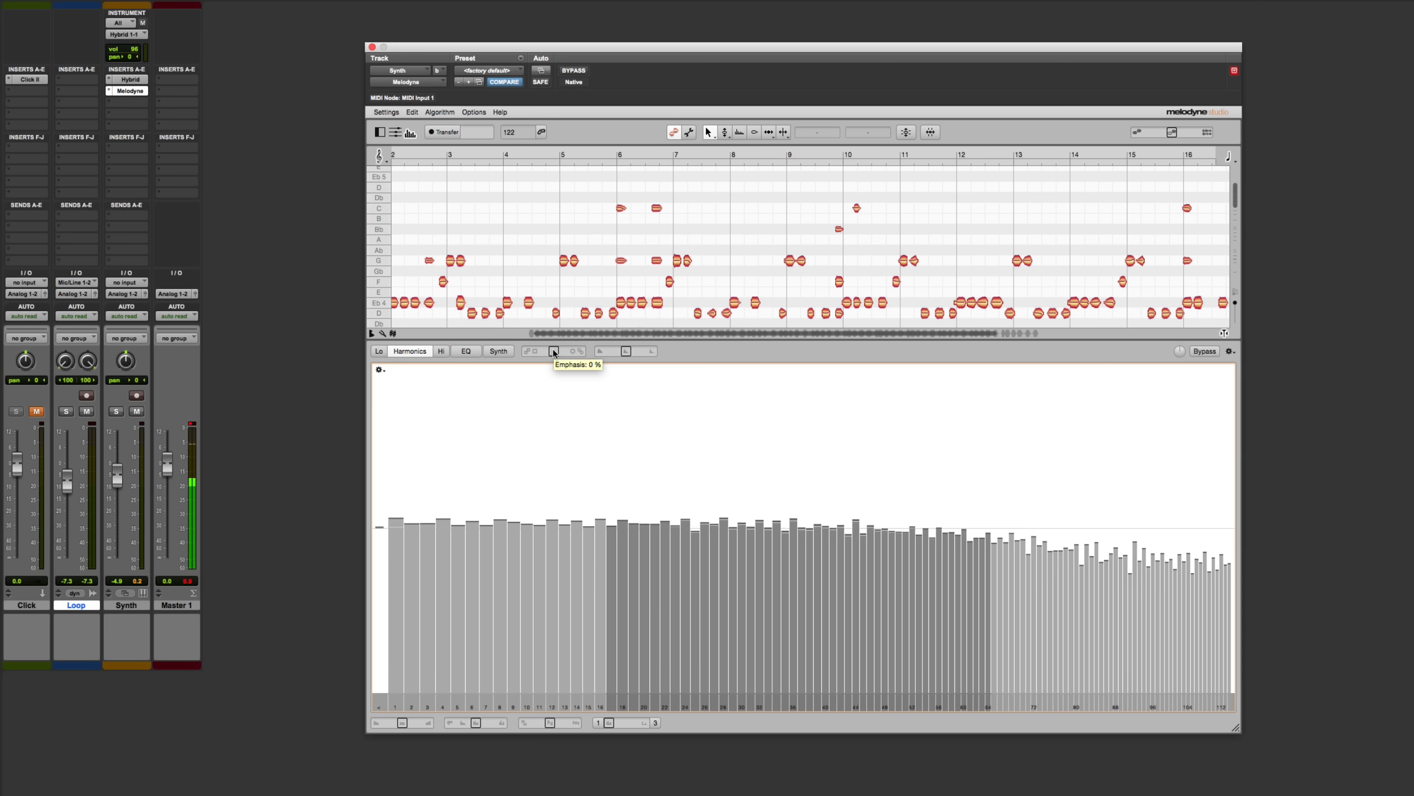
Play the track while raising Emphasis past +127 %, and return Emphasis to 0 %
{"action": "key", "text": "space"}
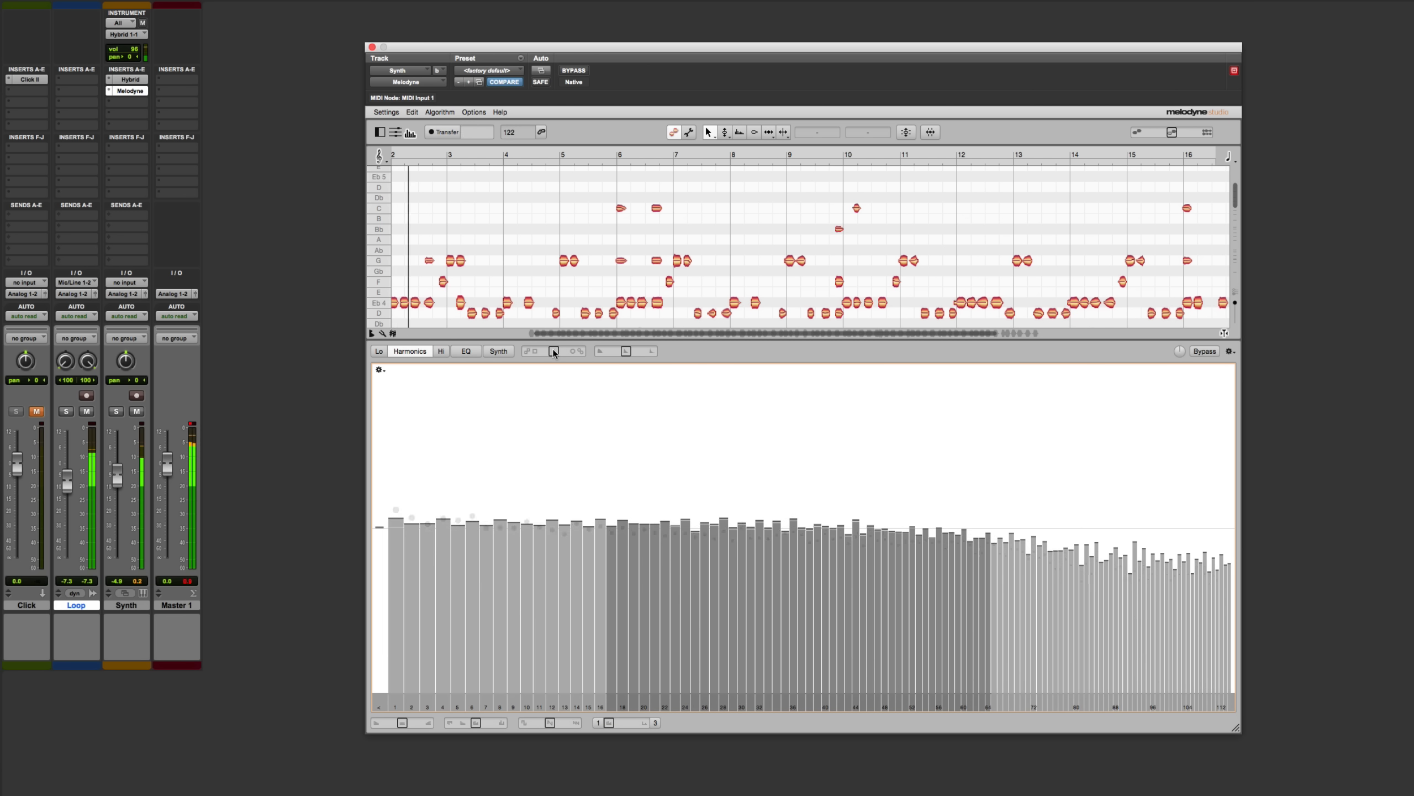
{"action": "left_click_drag", "start_coordinate": [554, 352], "coordinate": [583, 352]}
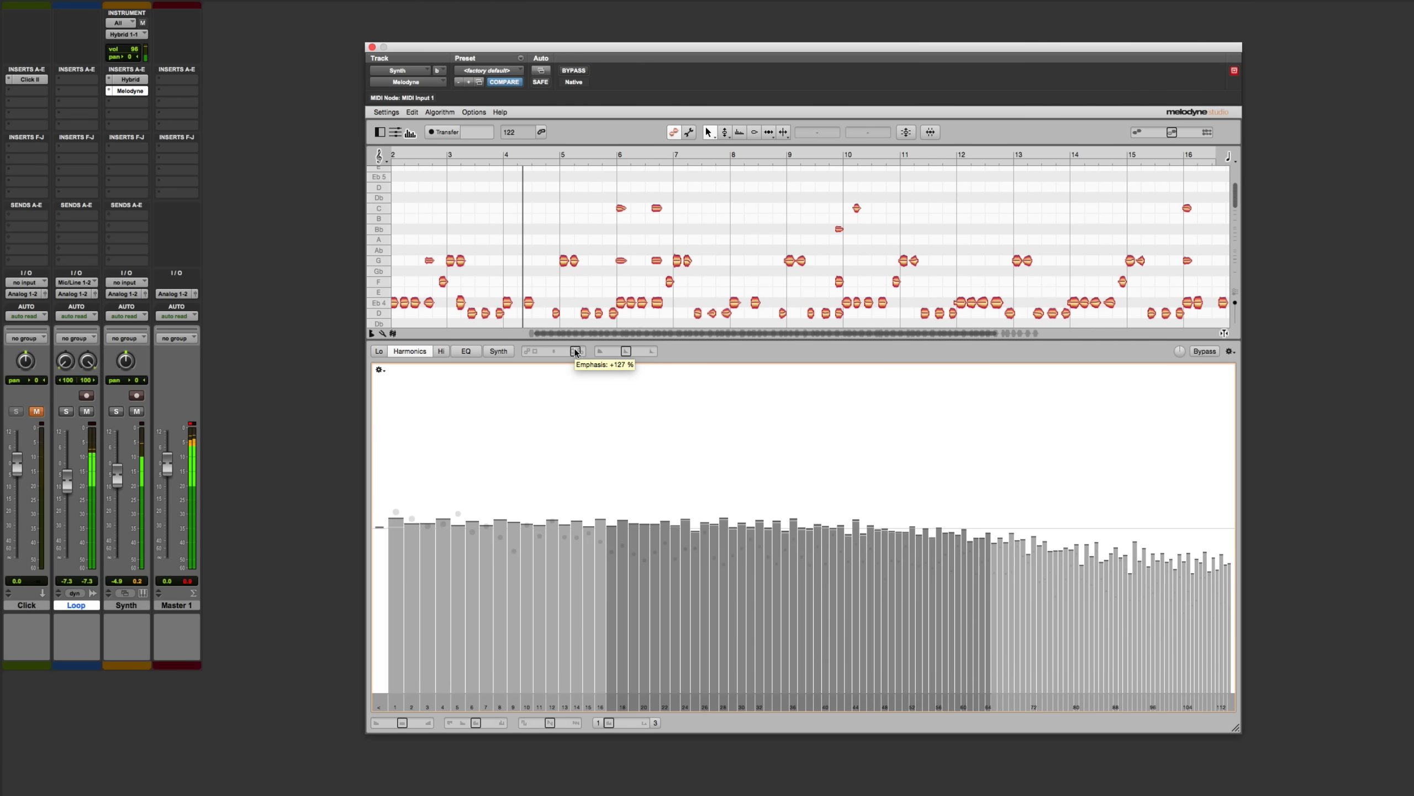
{"action": "left_click_drag", "start_coordinate": [583, 352], "coordinate": [555, 351]}
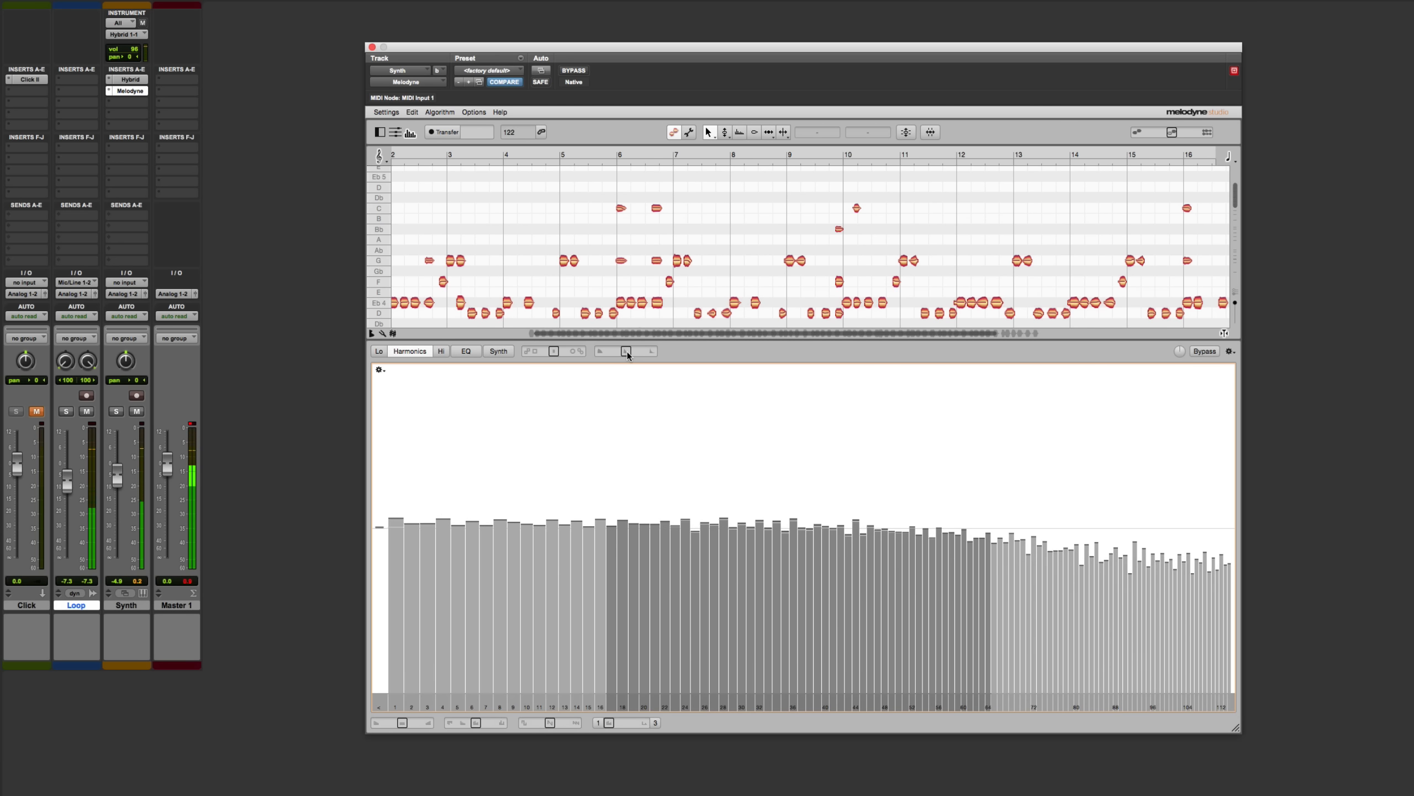
Try out the Dynamics control during playback, return it to 0 %, and stop playback
{"action": "mouse_move", "coordinate": [627, 349]}
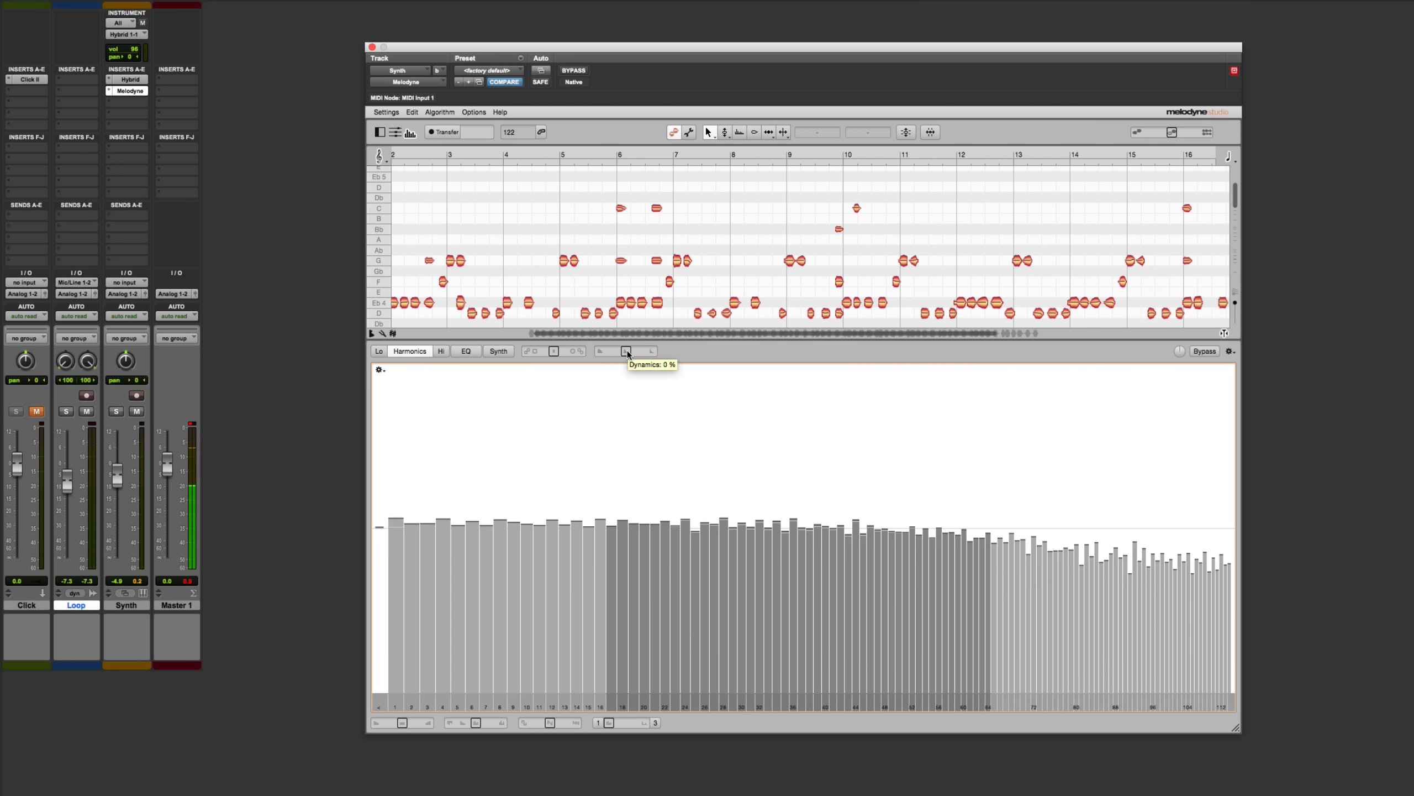
{"action": "mouse_move", "coordinate": [627, 349]}
{"action": "left_mouse_down"}
{"action": "mouse_move", "coordinate": [651, 350]}
{"action": "mouse_move", "coordinate": [599, 352]}
{"action": "mouse_move", "coordinate": [626, 352]}
{"action": "left_mouse_up"}
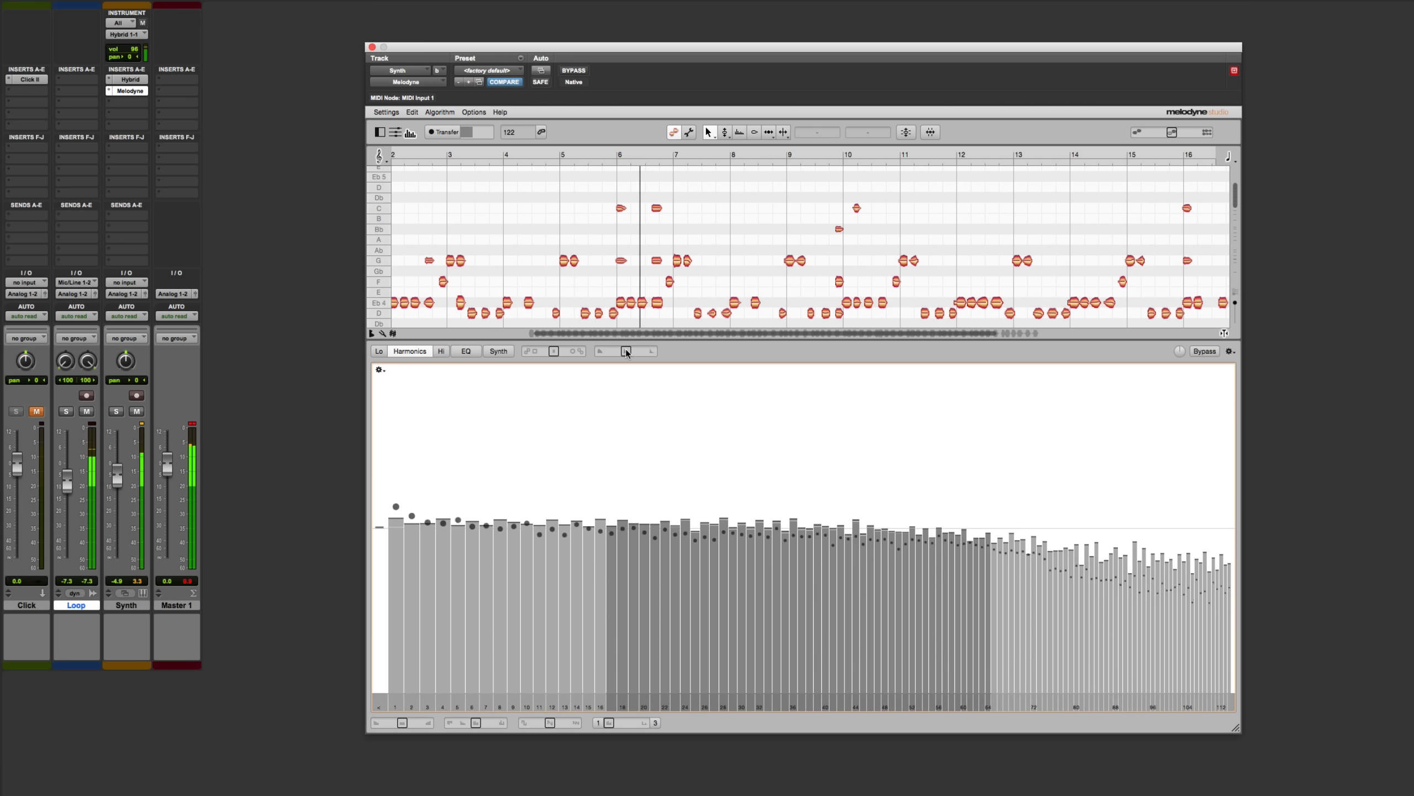
{"action": "key", "text": "space"}
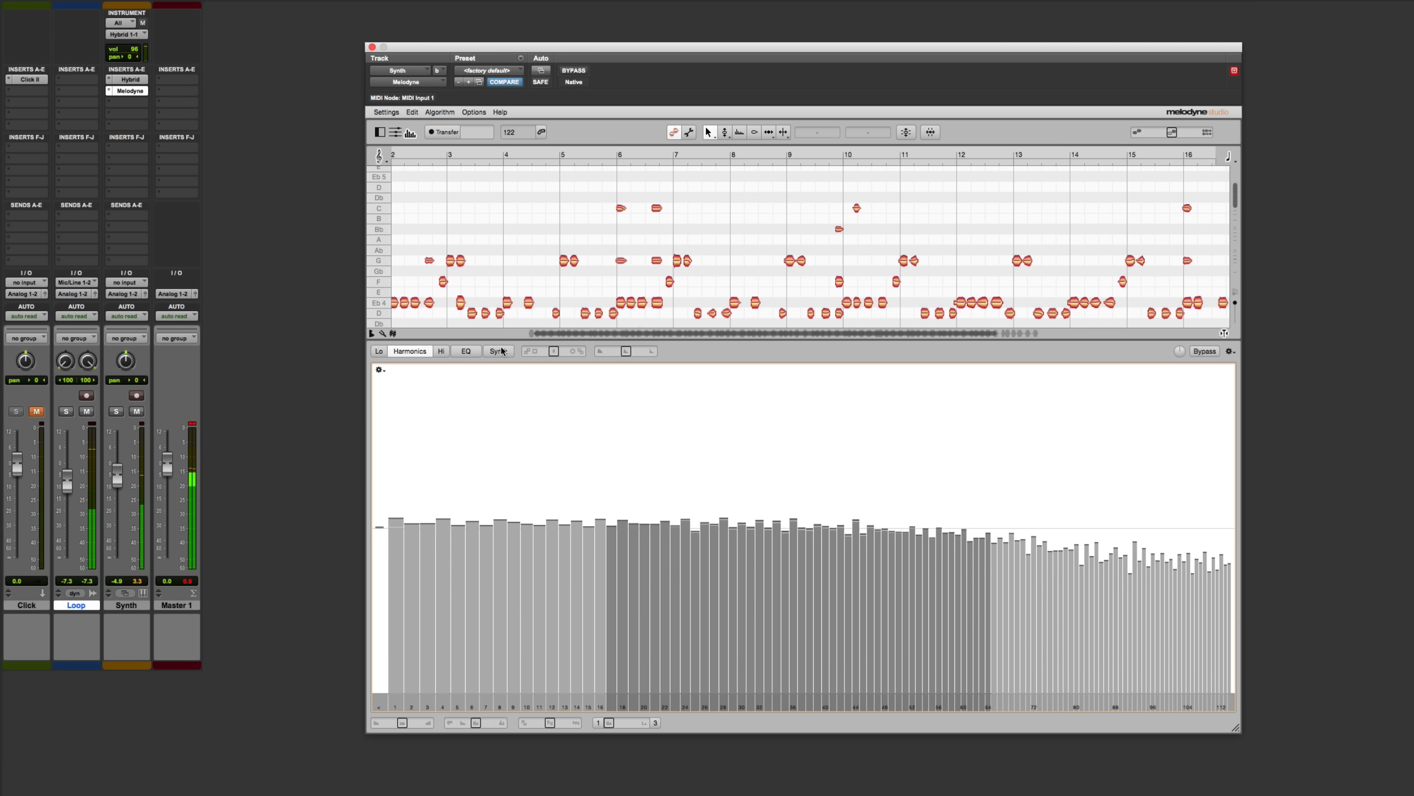
Try out a plucked Amplitude envelope on the synth, with a raised initial peak decaying quickly to near silence, and reset the envelope
{"action": "left_click", "coordinate": [500, 351]}
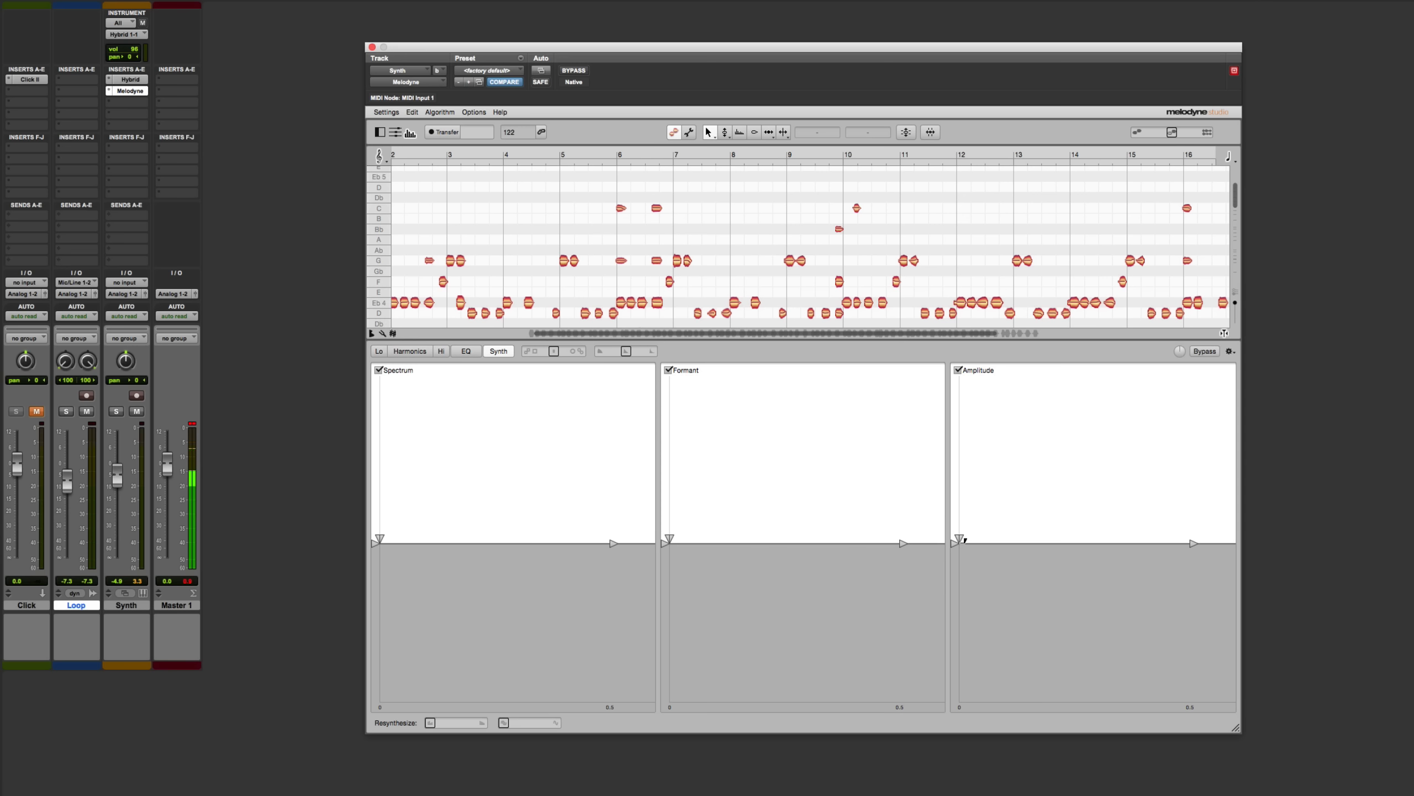
{"action": "left_click_drag", "start_coordinate": [960, 539], "coordinate": [1002, 464]}
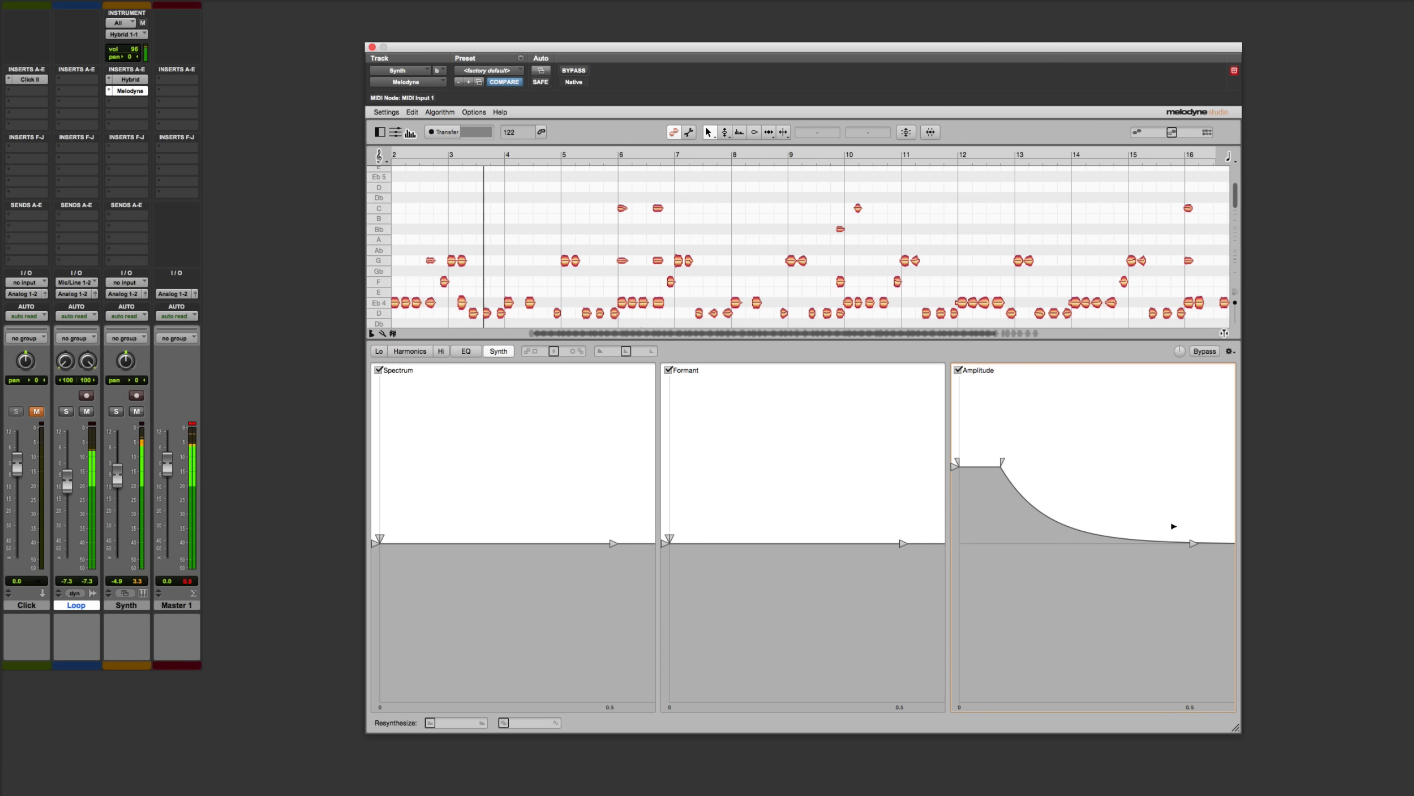
{"action": "left_click_drag", "start_coordinate": [1191, 546], "coordinate": [1078, 694]}
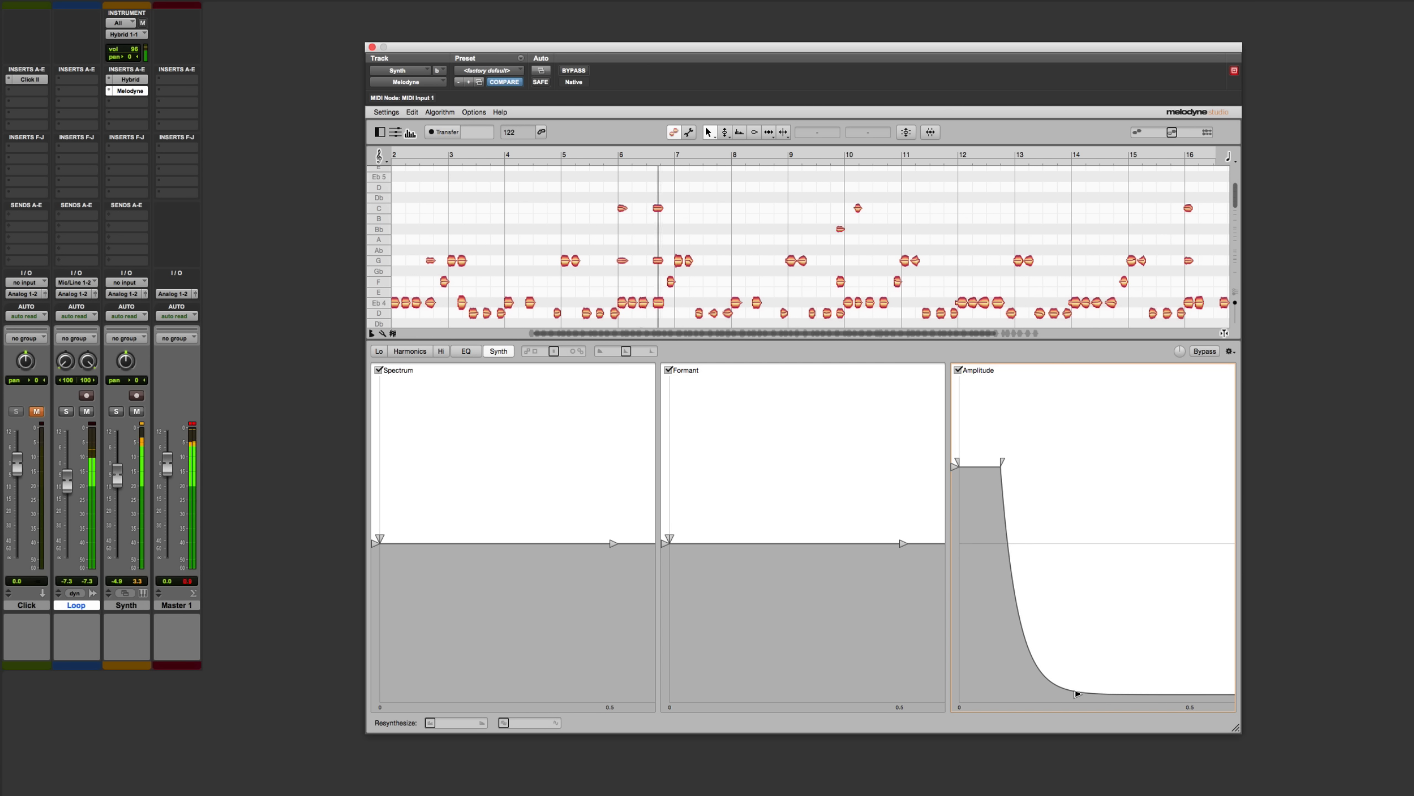
{"action": "double_click", "coordinate": [1078, 693]}
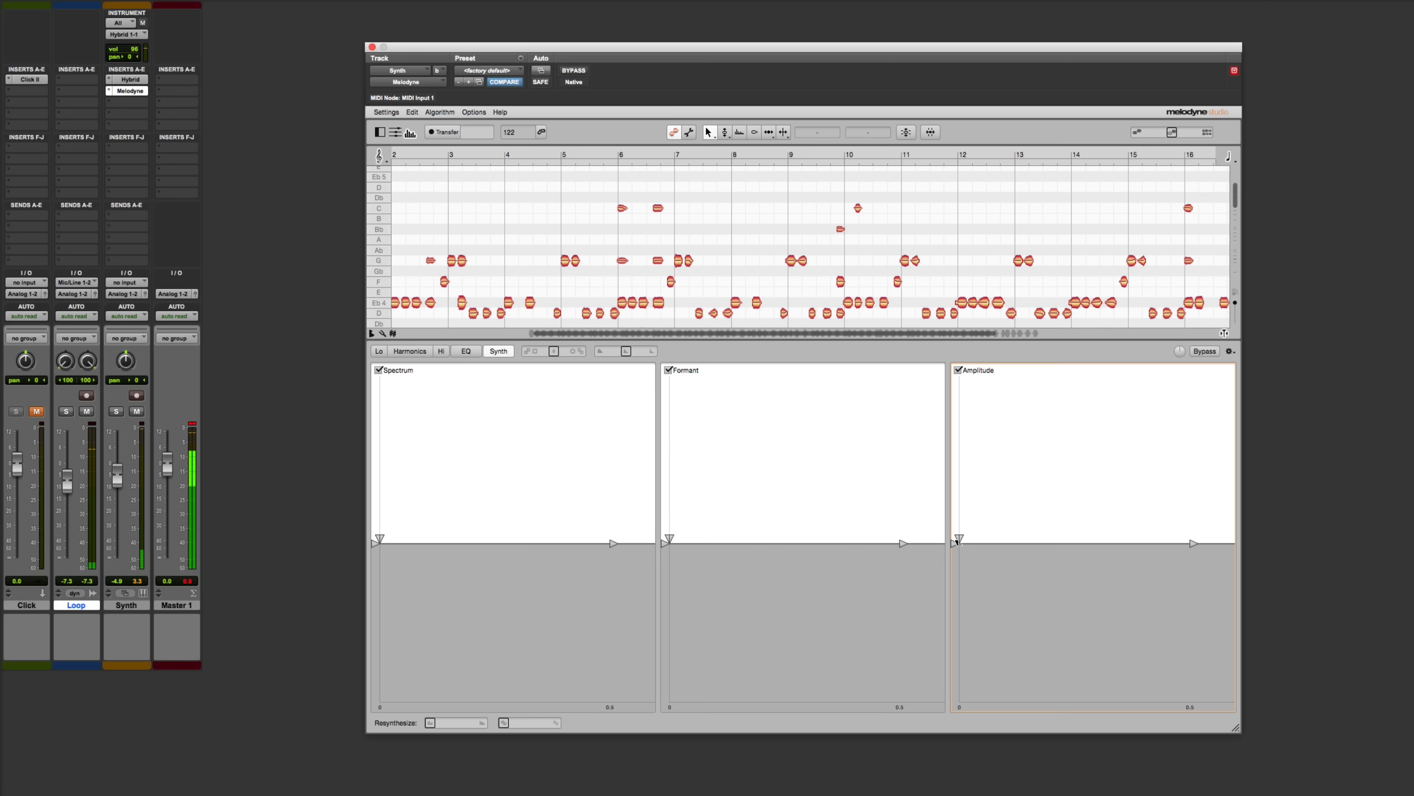
Try out a slow fade-in Amplitude envelope, starting near silence and rising to a raised sustain level, and reset it to flat
{"action": "left_click_drag", "start_coordinate": [959, 539], "coordinate": [959, 697]}
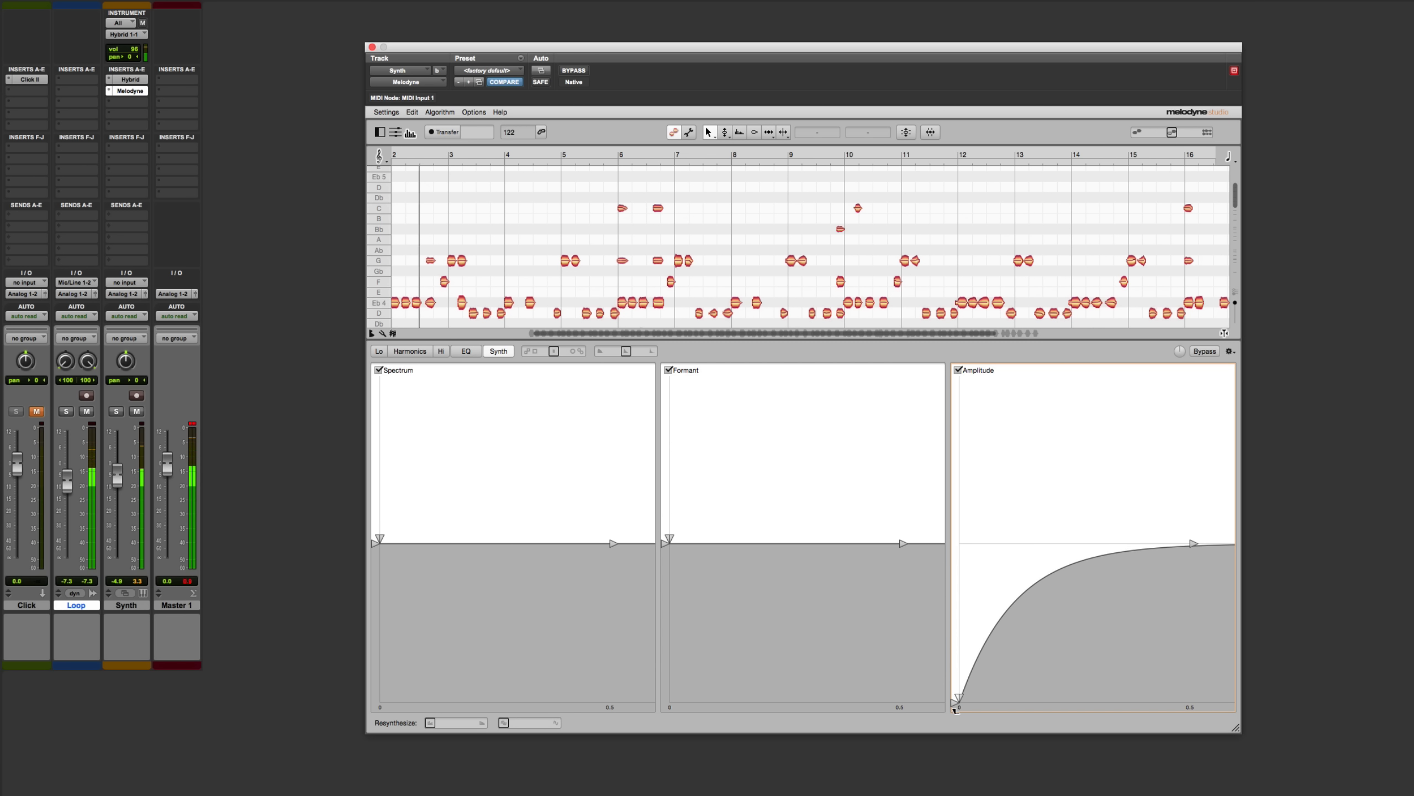
{"action": "left_click_drag", "start_coordinate": [1194, 542], "coordinate": [1152, 436]}
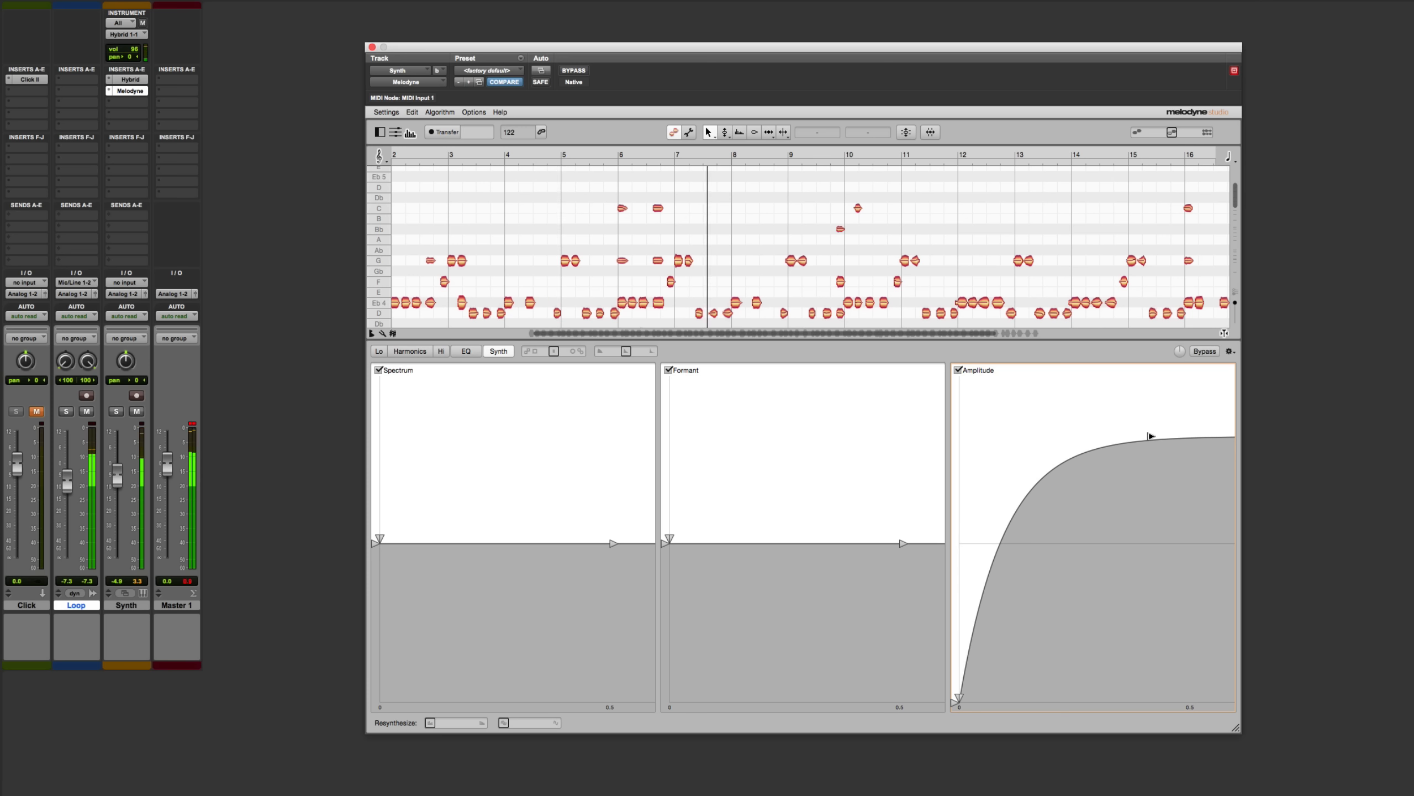
{"action": "double_click", "coordinate": [1151, 435]}
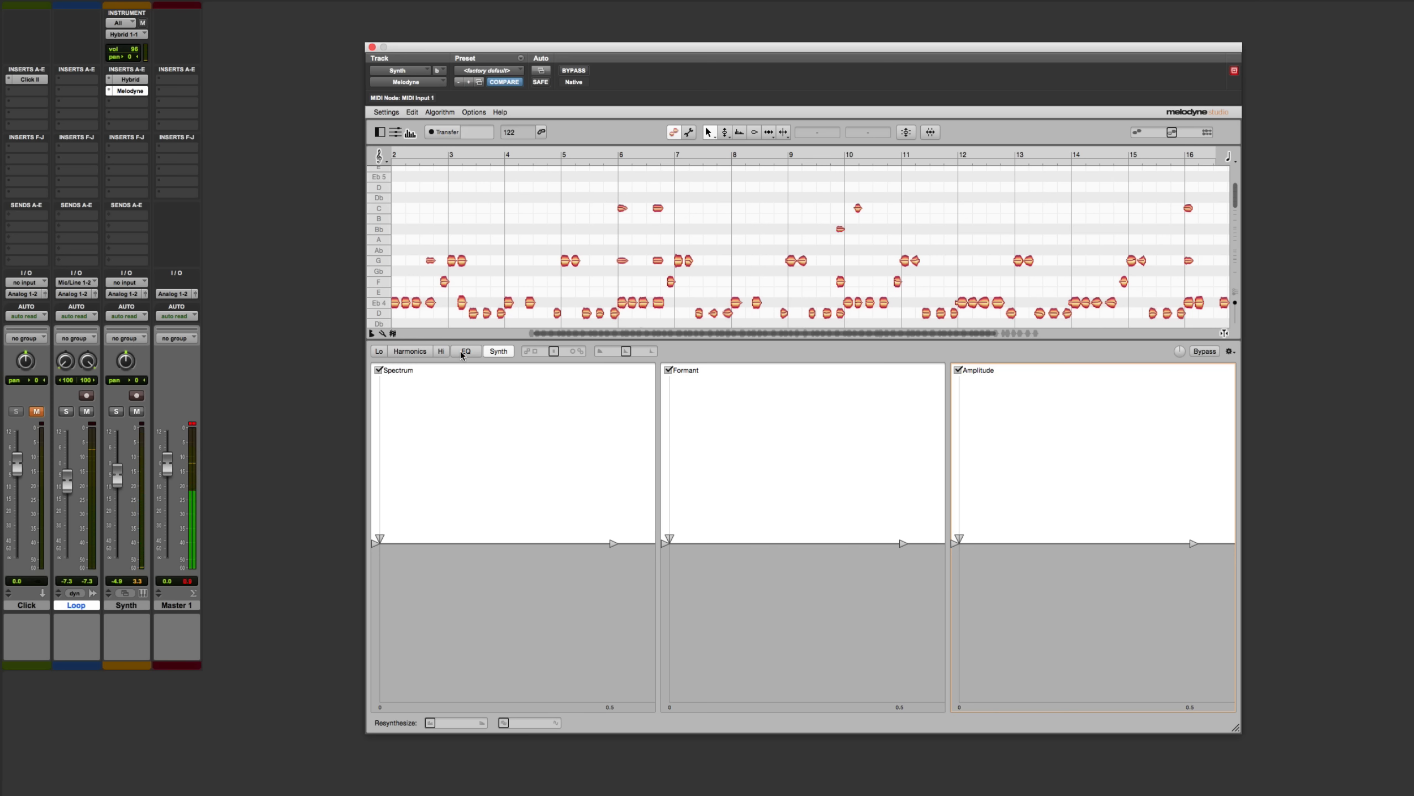
Try shifting the harmonics spectrum horizontally during playback, first as a whole and again after selecting harmonics 7 to 16
{"action": "left_click", "coordinate": [408, 351]}
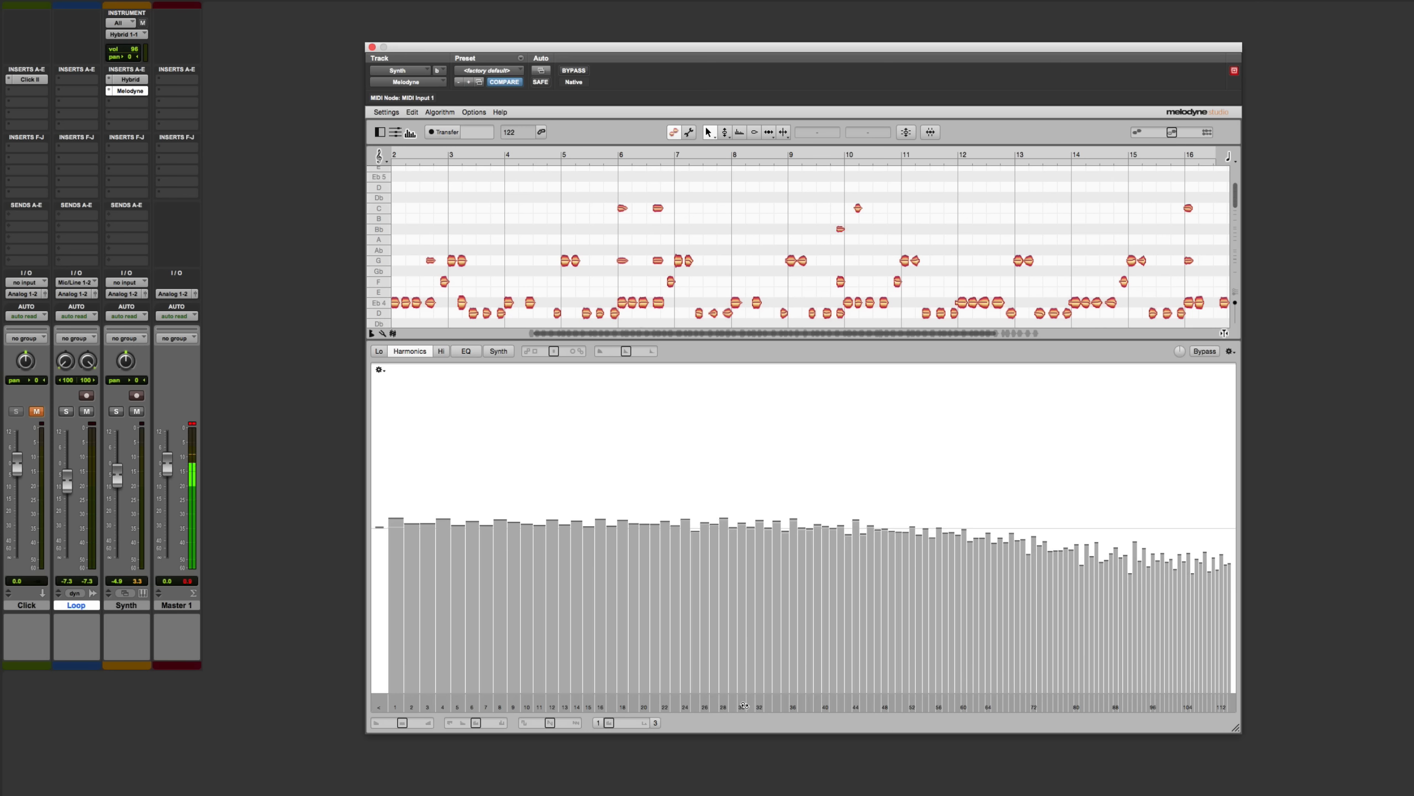
{"action": "left_click_drag", "start_coordinate": [744, 705], "coordinate": [789, 706]}
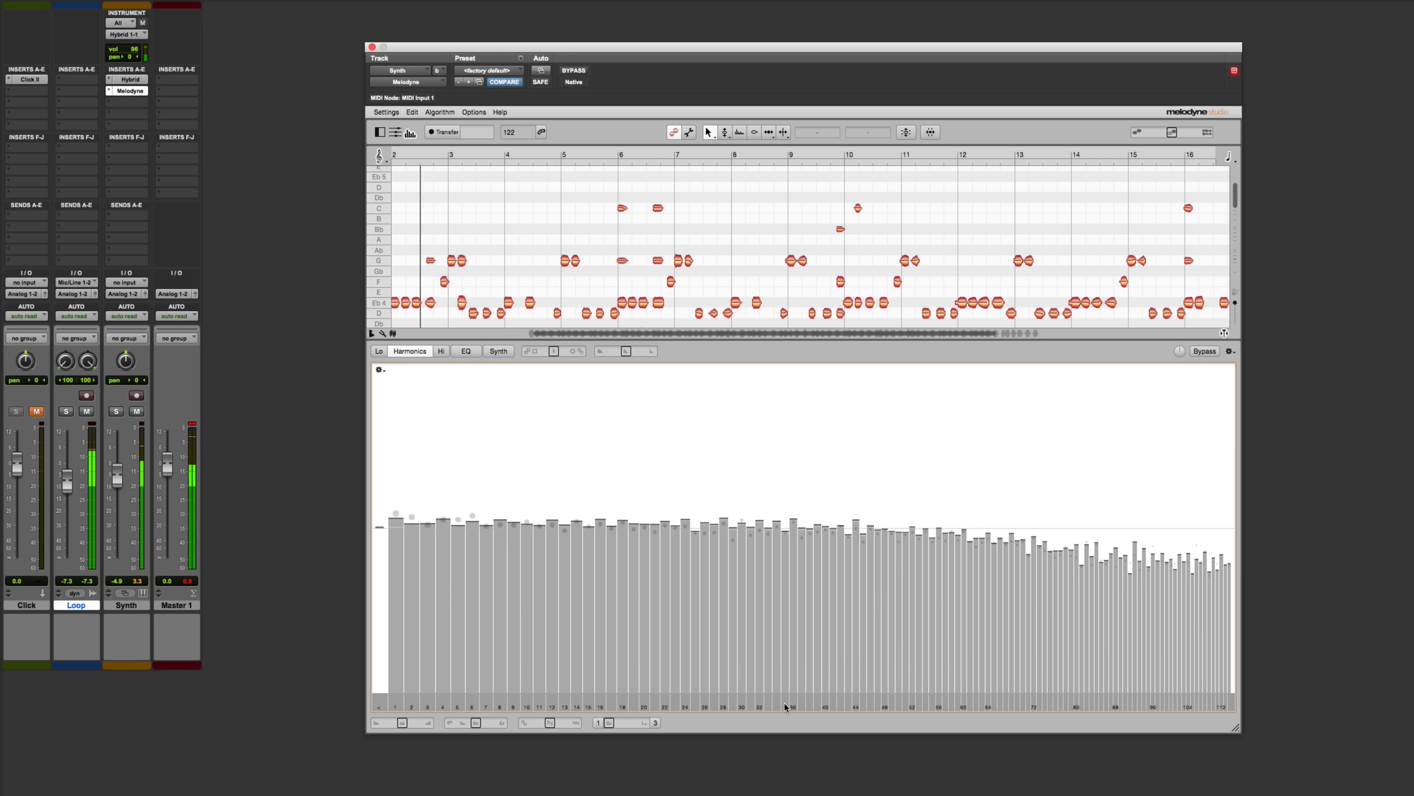
{"action": "left_click_drag", "start_coordinate": [778, 704], "coordinate": [857, 704]}
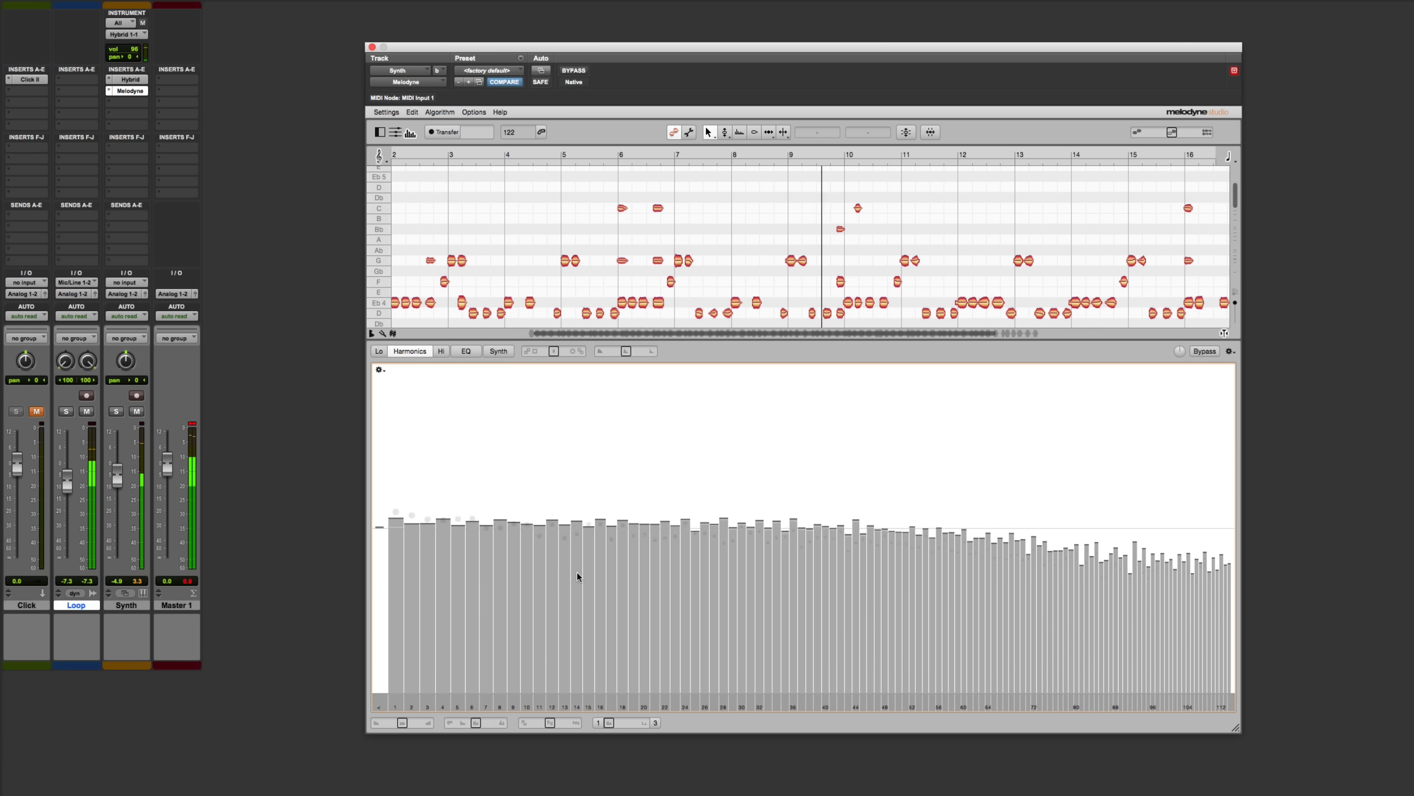
{"action": "left_click_drag", "start_coordinate": [482, 473], "coordinate": [606, 470]}
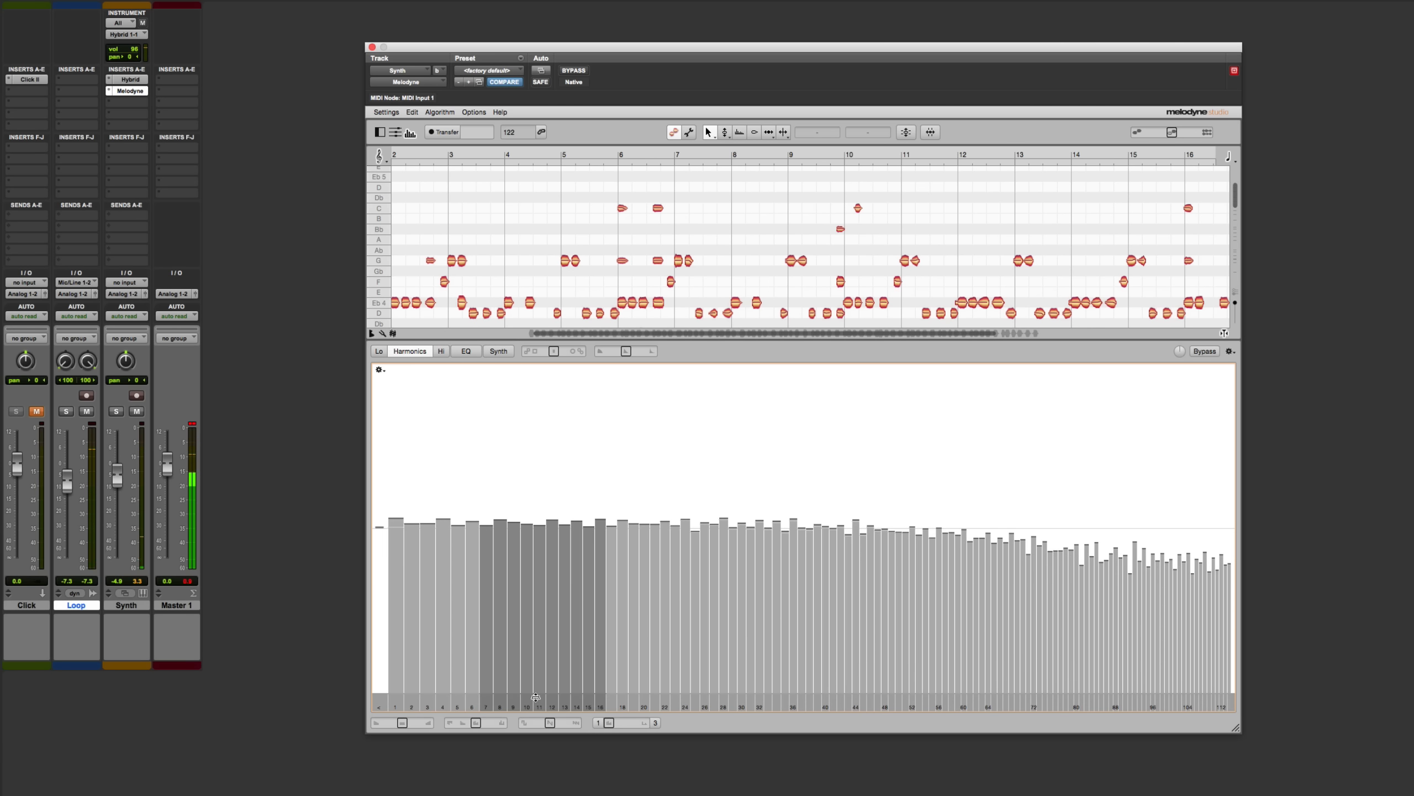
{"action": "left_click_drag", "start_coordinate": [540, 707], "coordinate": [420, 704]}
{"action": "left_click_drag", "start_coordinate": [418, 703], "coordinate": [494, 703]}
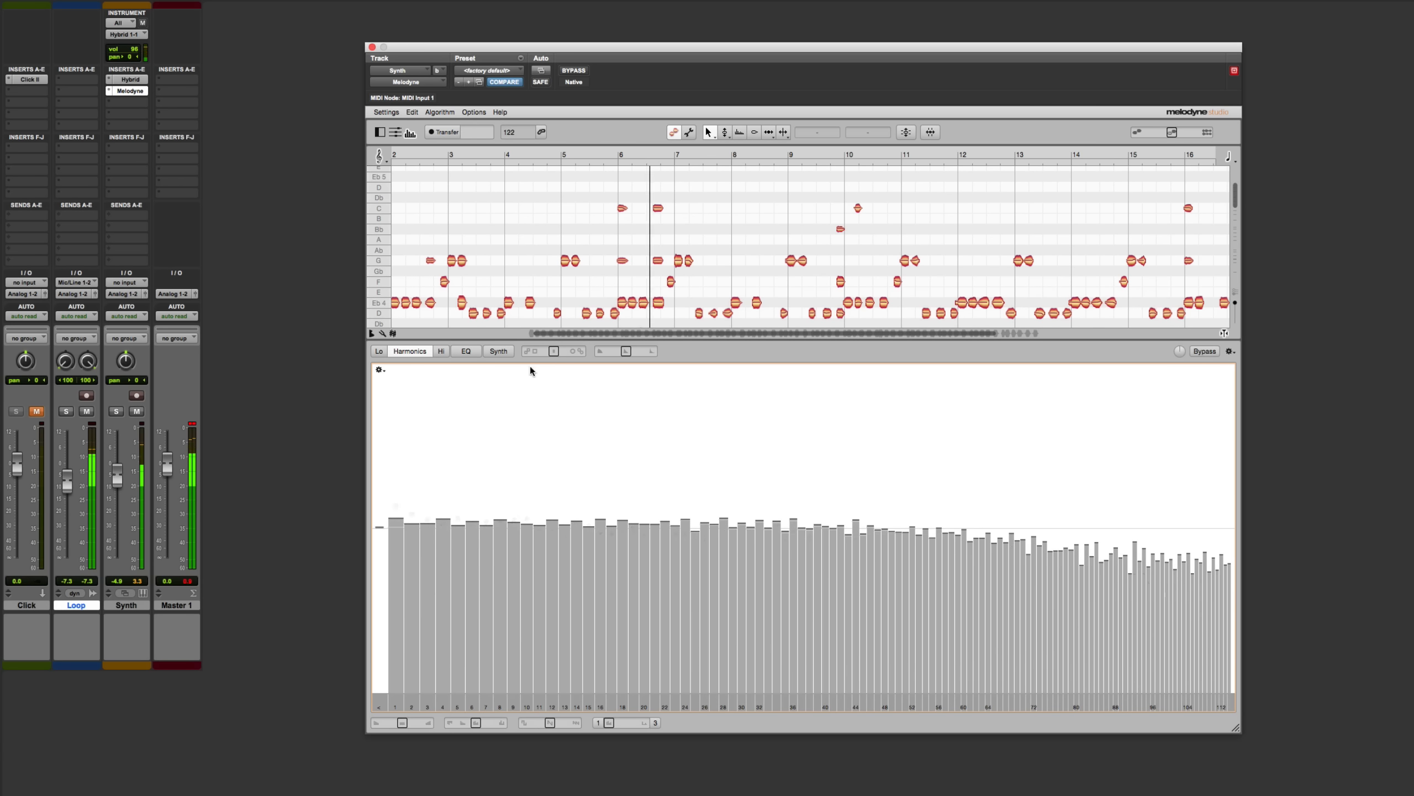
Shape the Formant resynthesis envelope during playback so it starts low and rises quickly to a high sustain level
{"action": "left_click", "coordinate": [498, 350]}
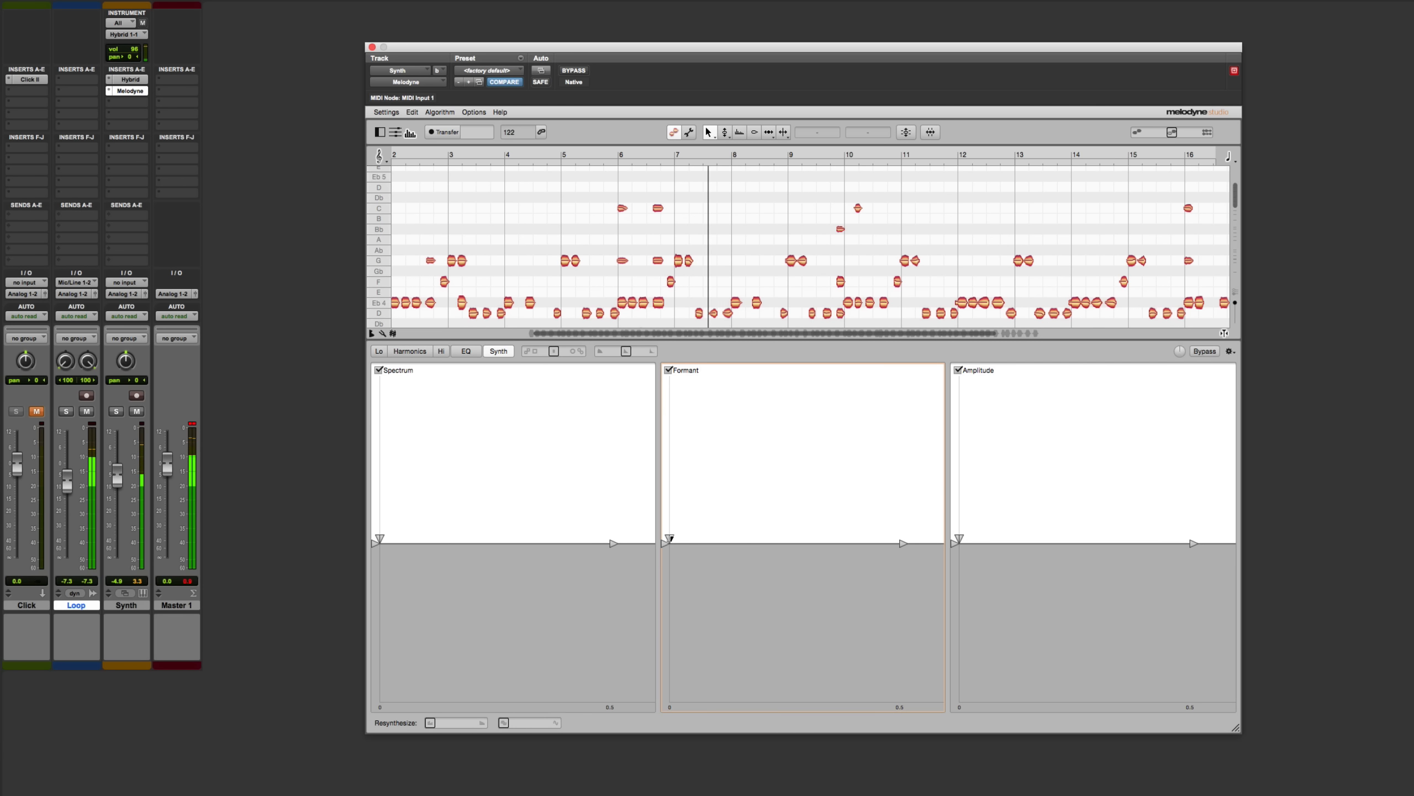
{"action": "left_click_drag", "start_coordinate": [670, 538], "coordinate": [670, 442]}
{"action": "left_click_drag", "start_coordinate": [903, 543], "coordinate": [850, 678]}
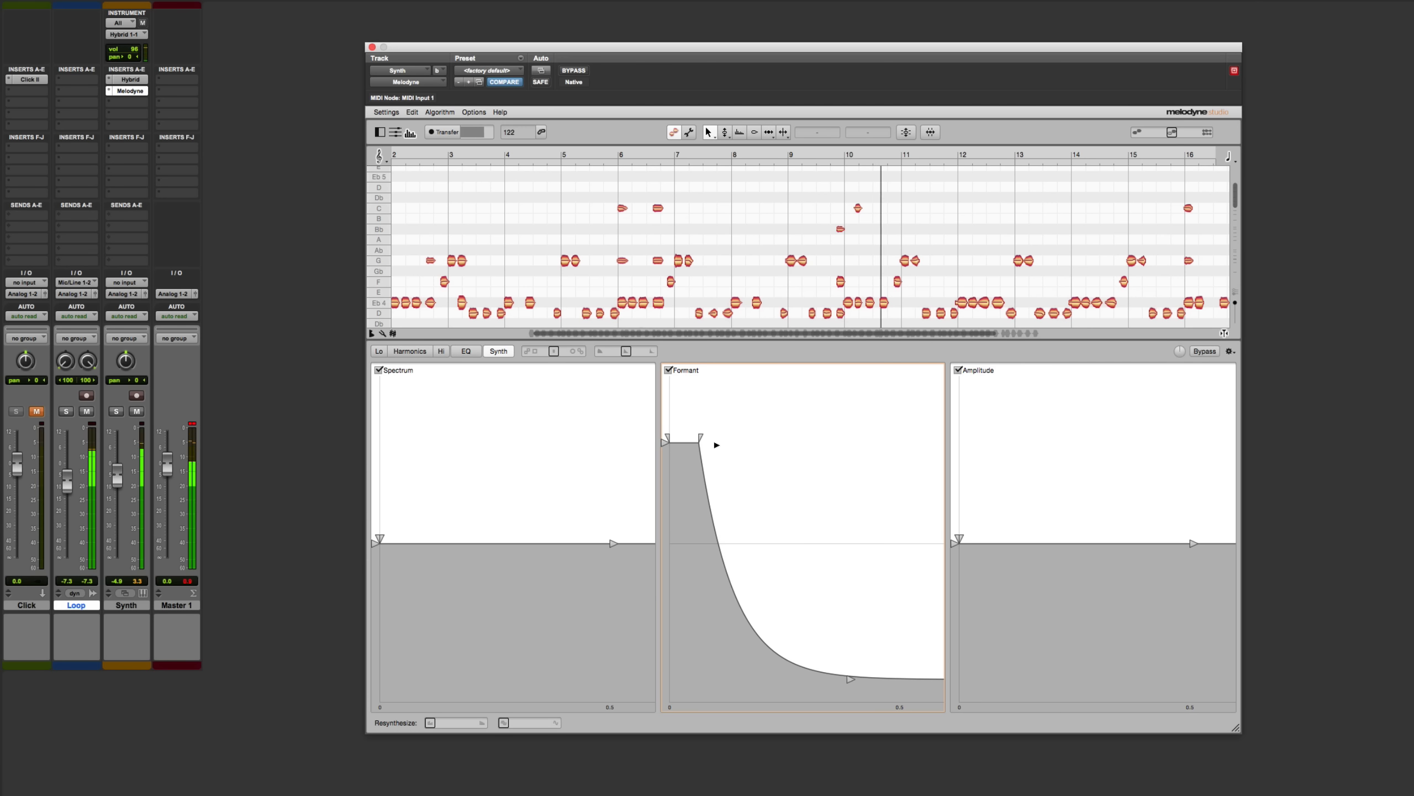
{"action": "left_click_drag", "start_coordinate": [700, 437], "coordinate": [717, 398]}
{"action": "left_click_drag", "start_coordinate": [733, 633], "coordinate": [666, 635]}
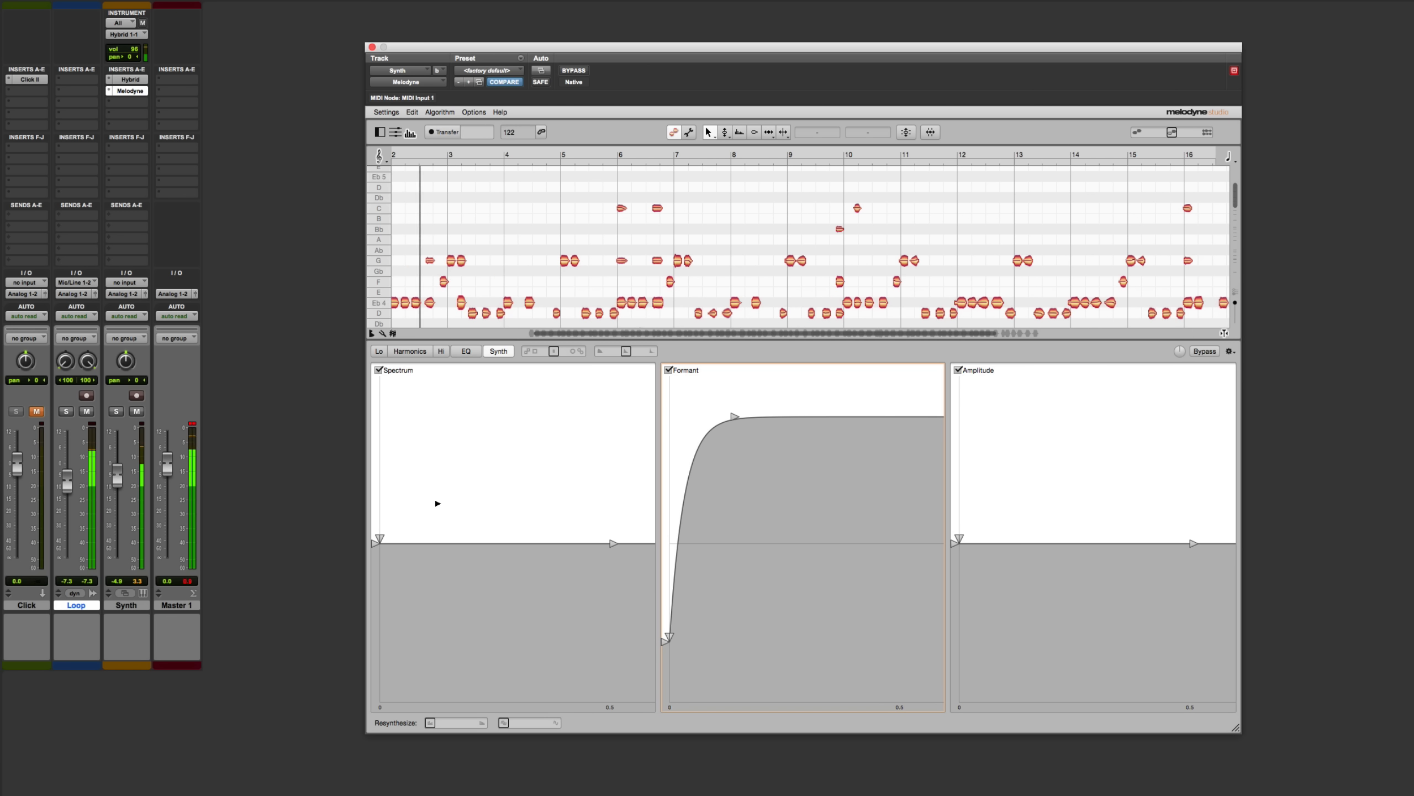
Shape the Spectrum envelope with an early peak near maximum, followed by a decay to near the minimum level
{"action": "left_click", "coordinate": [379, 536]}
{"action": "left_click_drag", "start_coordinate": [379, 536], "coordinate": [441, 386]}
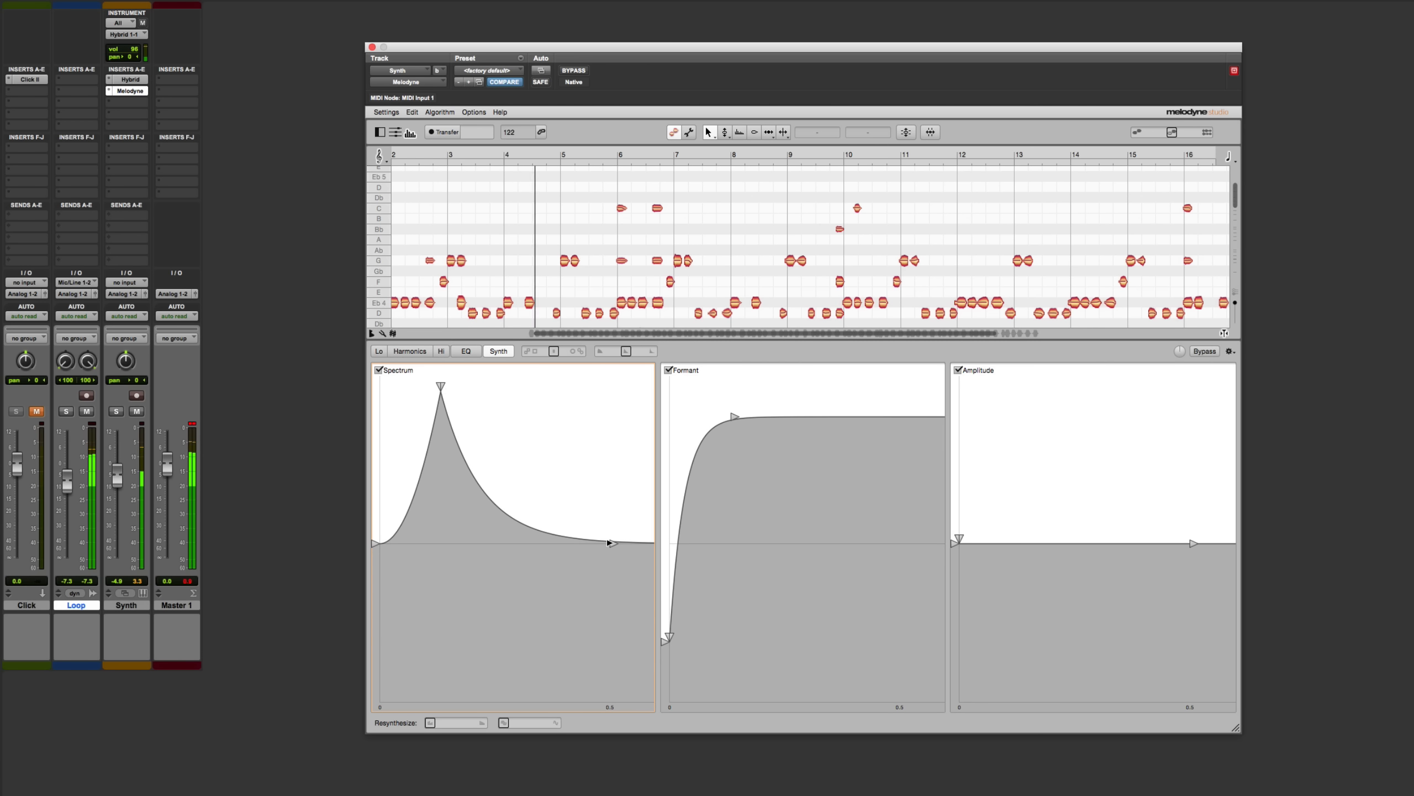
{"action": "left_click_drag", "start_coordinate": [613, 543], "coordinate": [586, 699]}
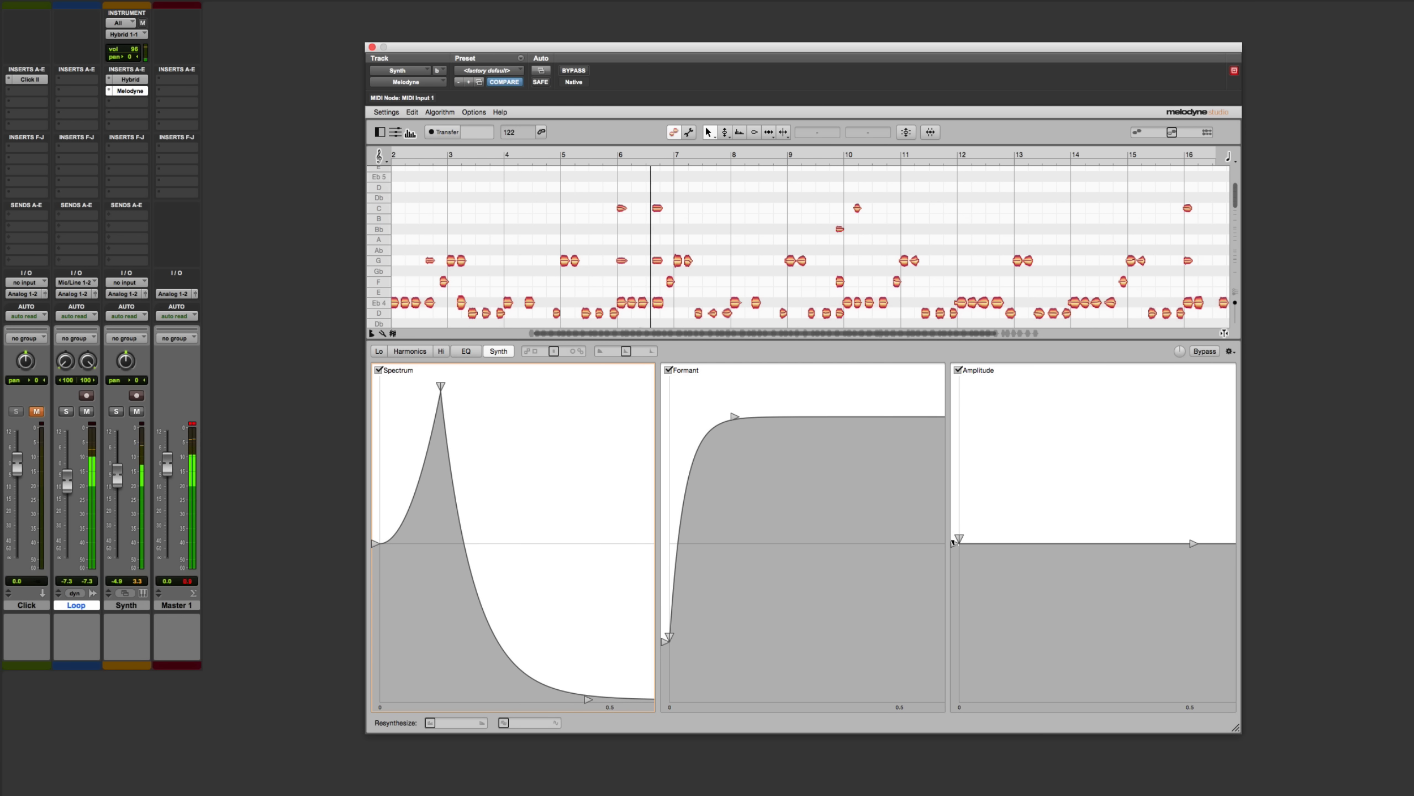
Shape the Amplitude envelope with a raised start, an early dip below the centre line and a moderately raised sustain, and stop playback
{"action": "left_click_drag", "start_coordinate": [959, 538], "coordinate": [958, 621]}
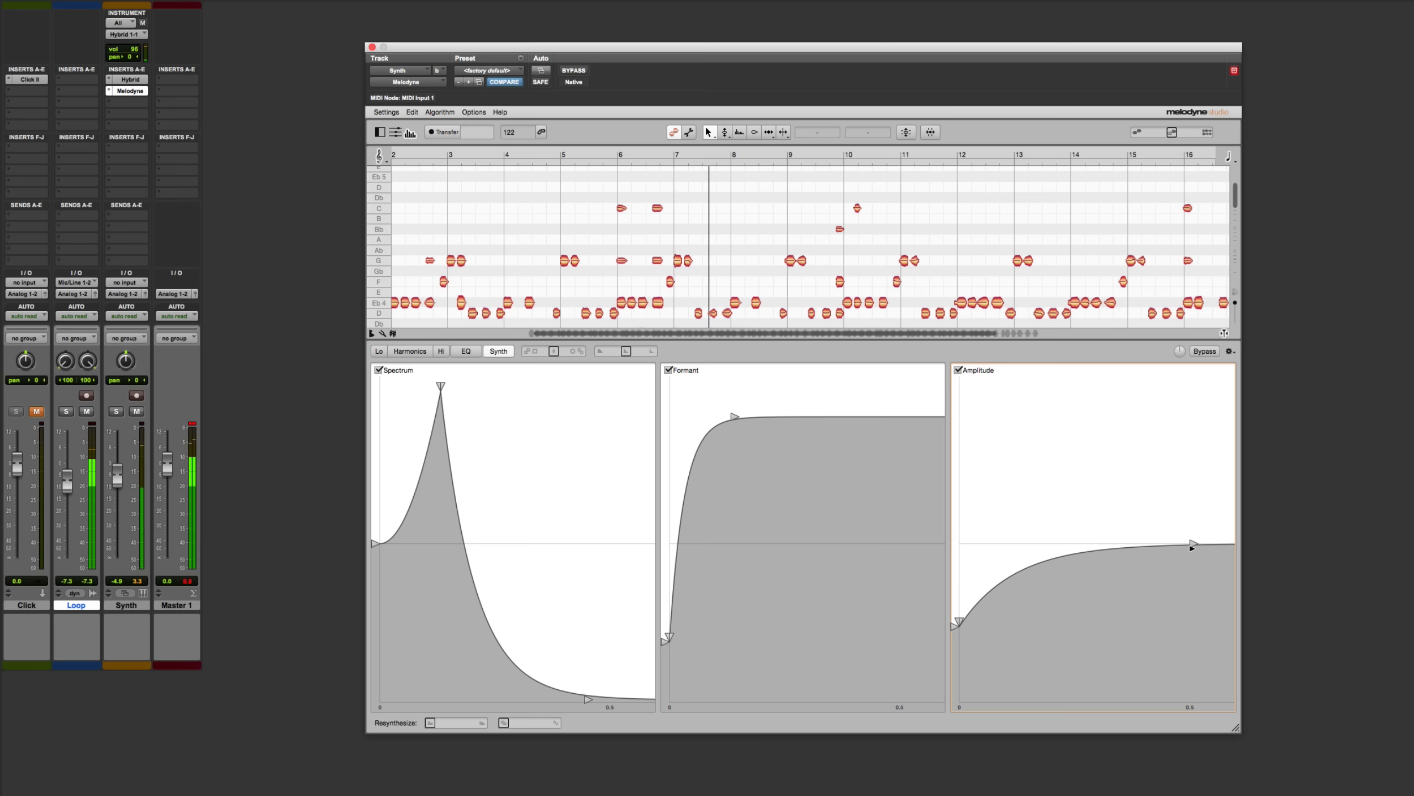
{"action": "left_click_drag", "start_coordinate": [1193, 543], "coordinate": [1136, 511]}
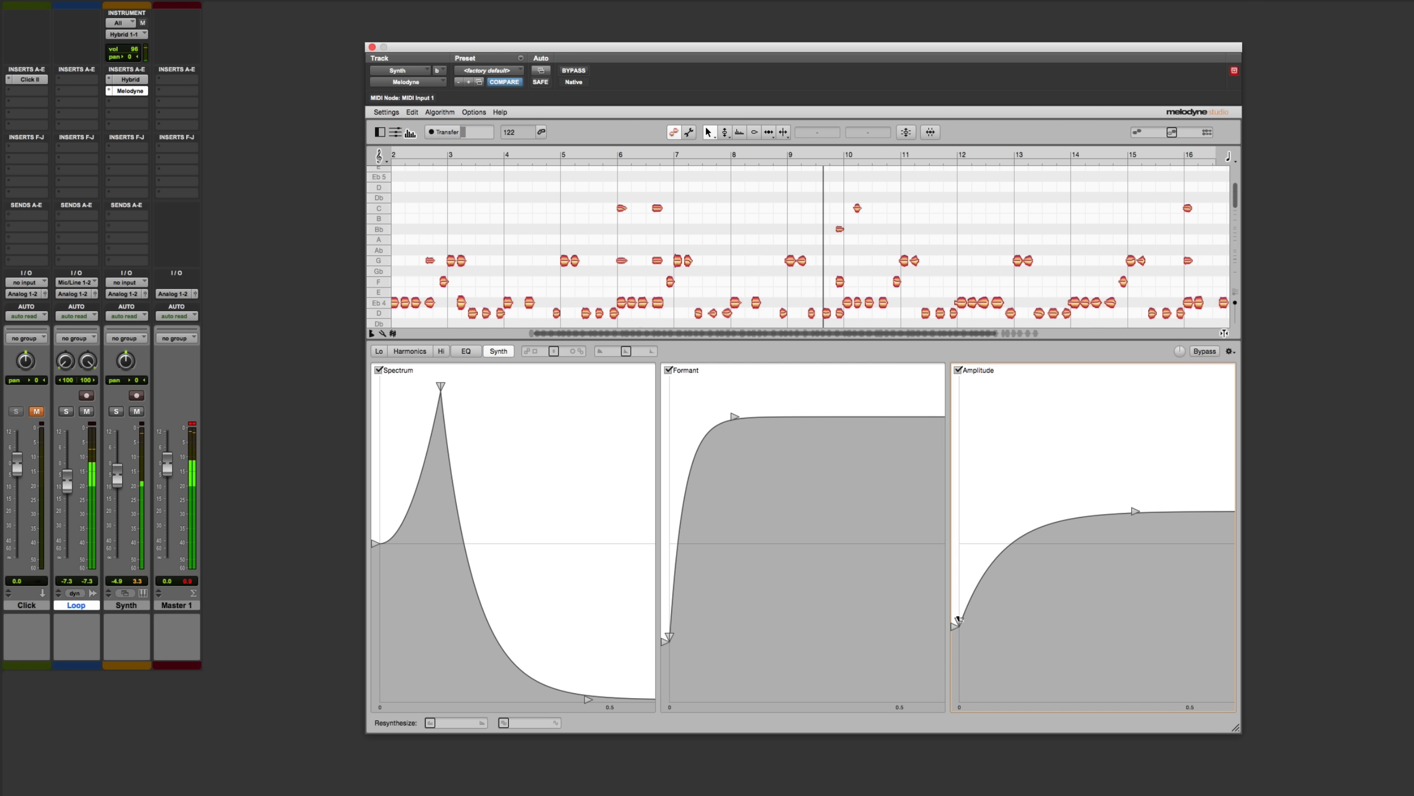
{"action": "left_click_drag", "start_coordinate": [954, 621], "coordinate": [1024, 579]}
{"action": "left_click_drag", "start_coordinate": [953, 626], "coordinate": [956, 458]}
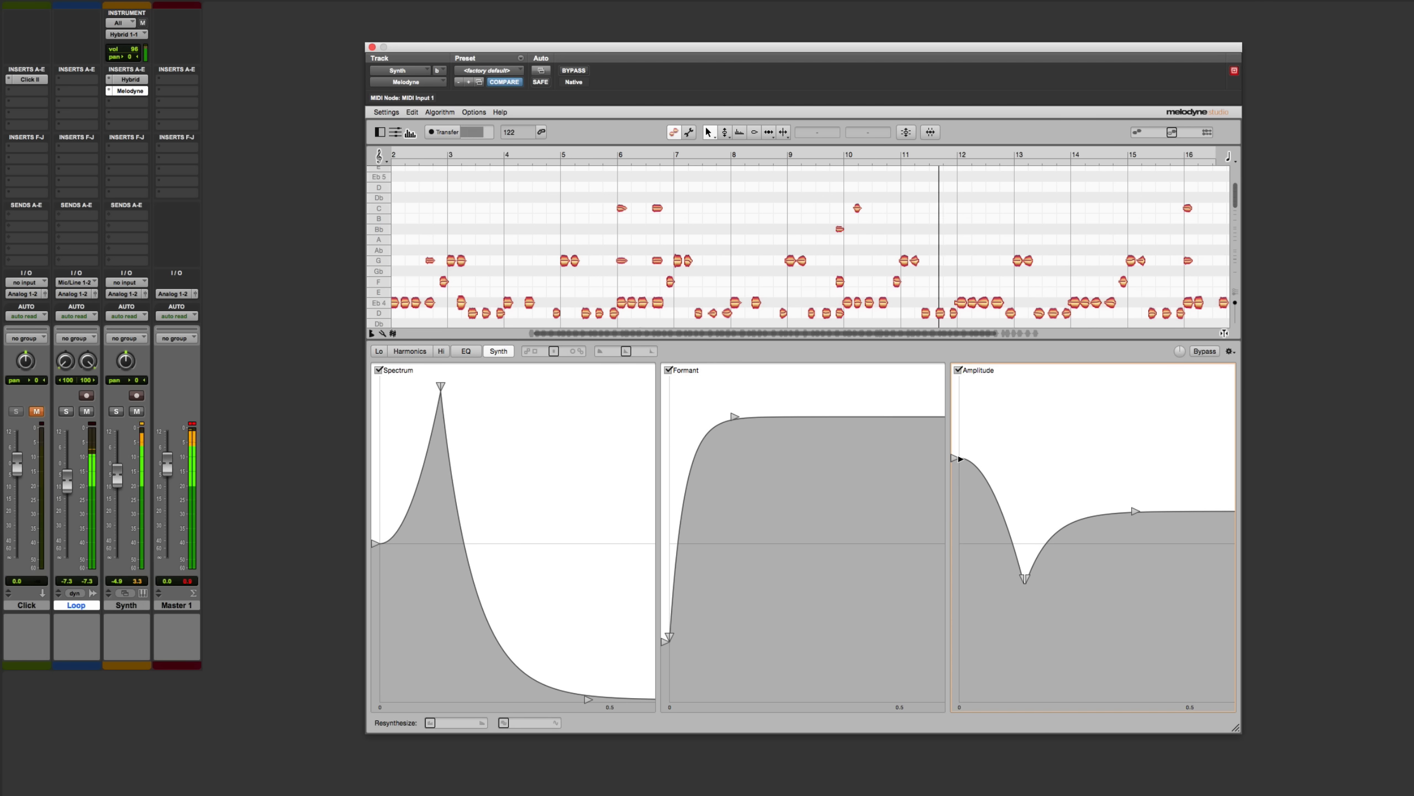
{"action": "left_click_drag", "start_coordinate": [951, 460], "coordinate": [952, 468]}
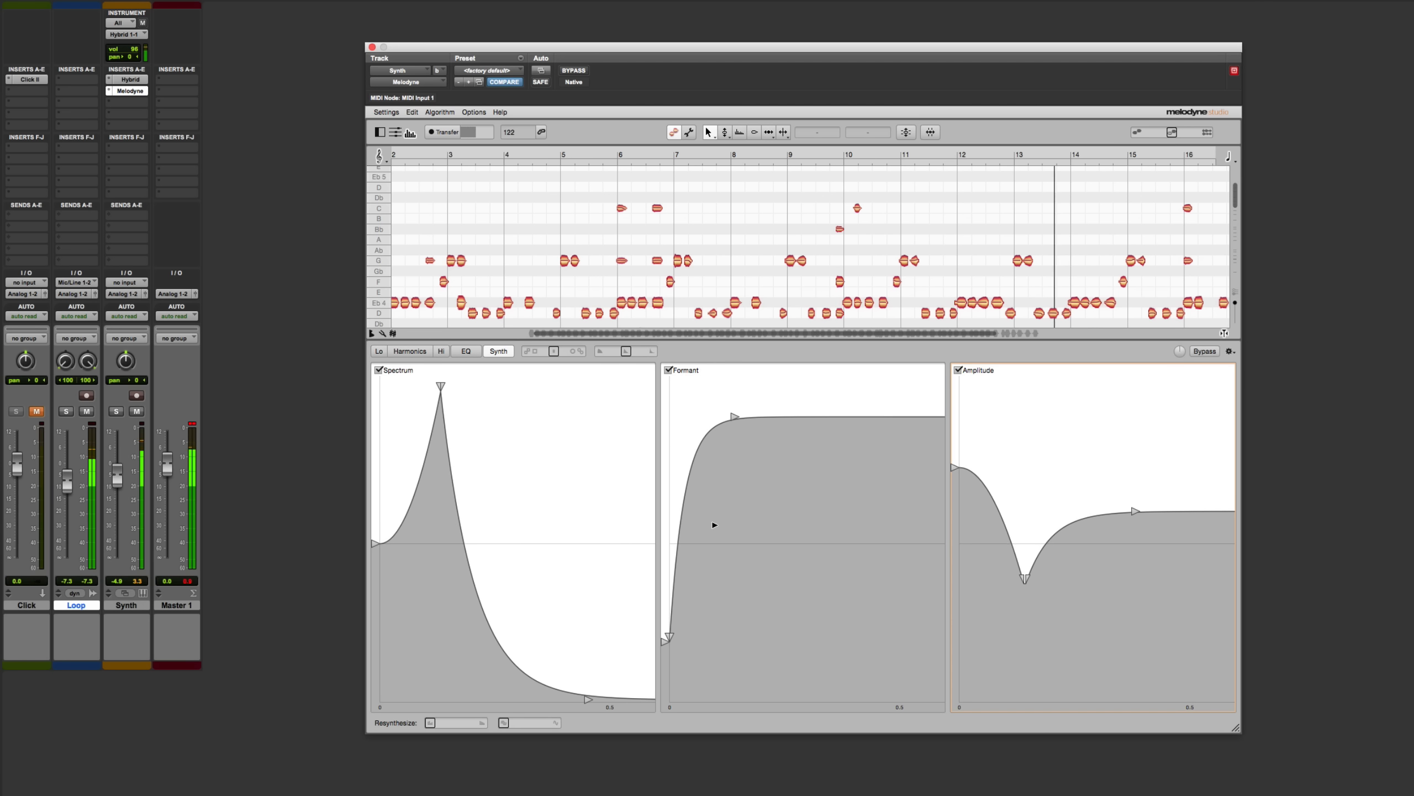
{"action": "key", "text": "space"}
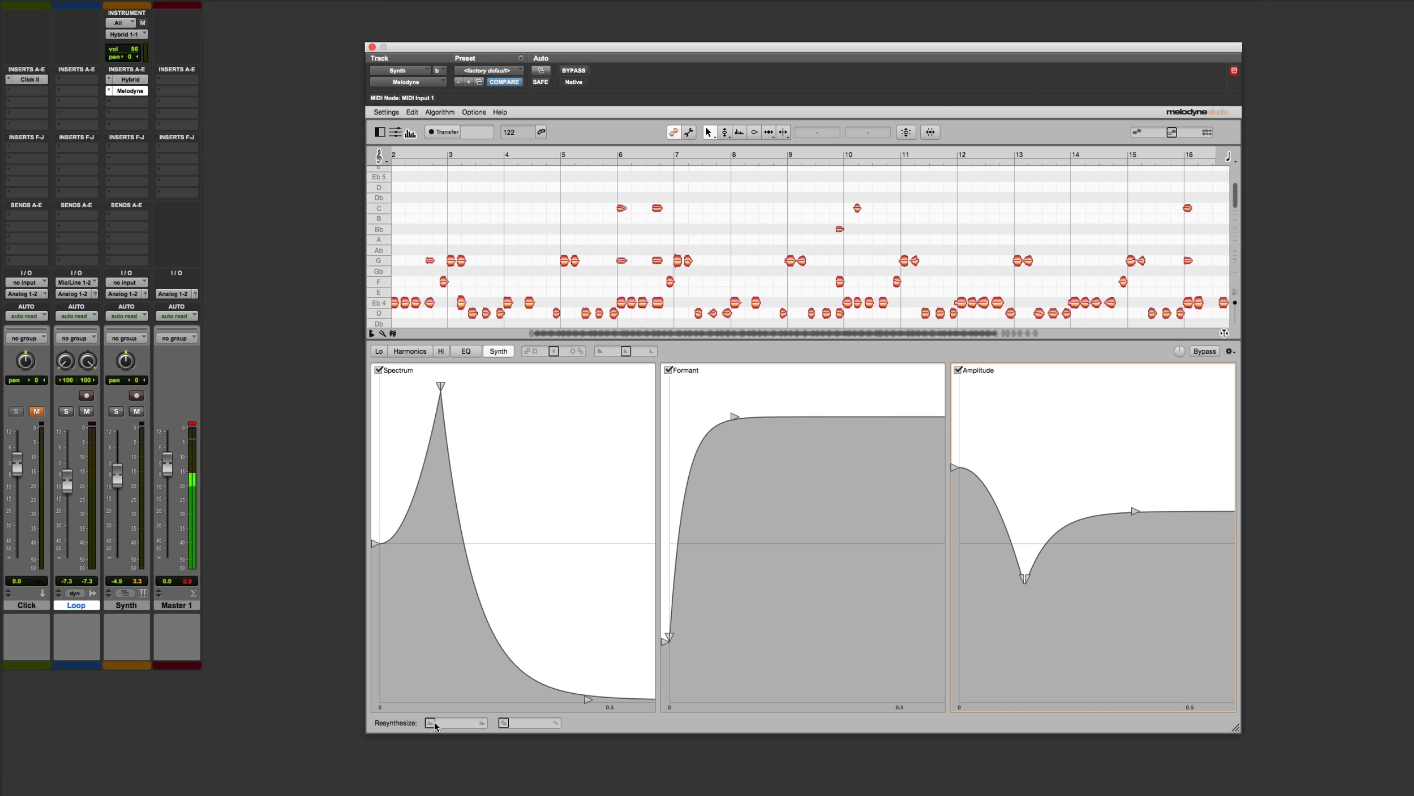
{"action": "mouse_move", "coordinate": [434, 724]}
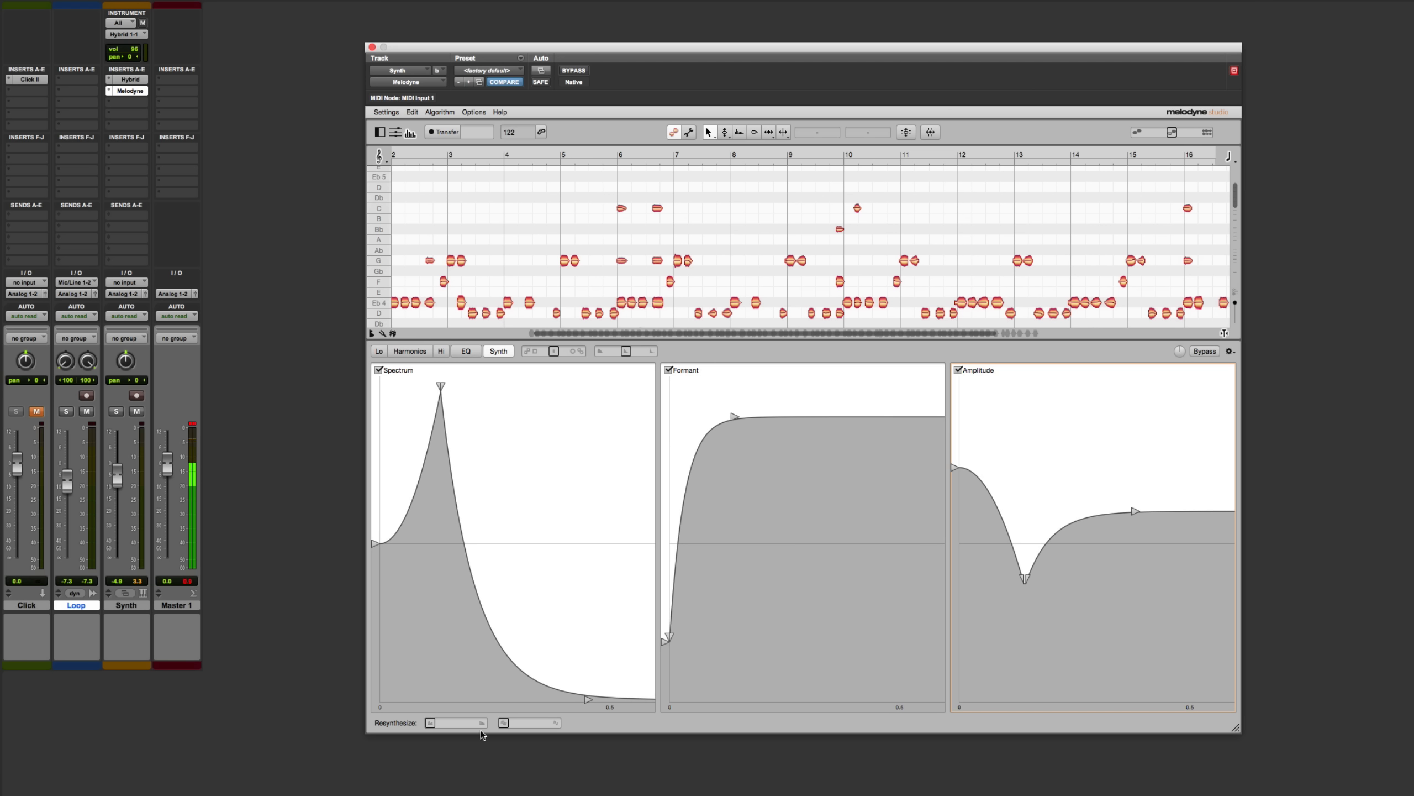